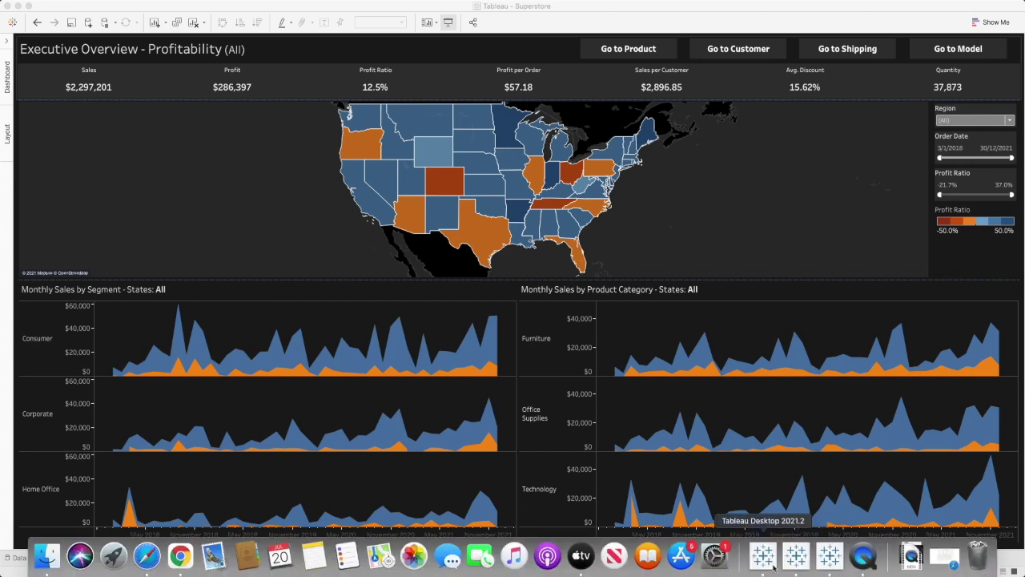
Switch to Tableau's start page for the new Book3 workbook and its sample workbooks.
{"action": "left_click", "coordinate": [831, 557]}
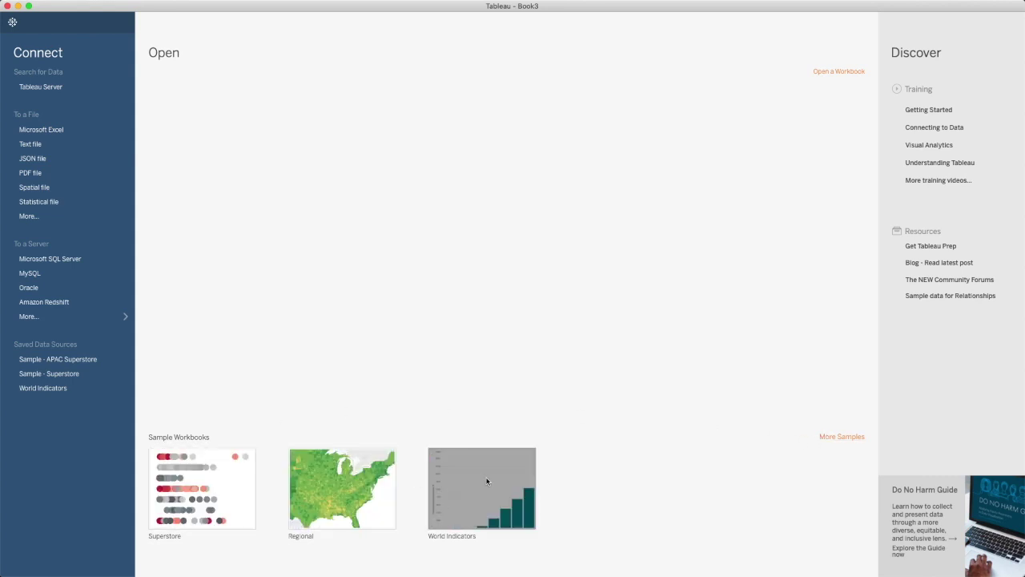
Open the Superstore sample from Sample Workbooks on the start page.
{"action": "left_click", "coordinate": [206, 489]}
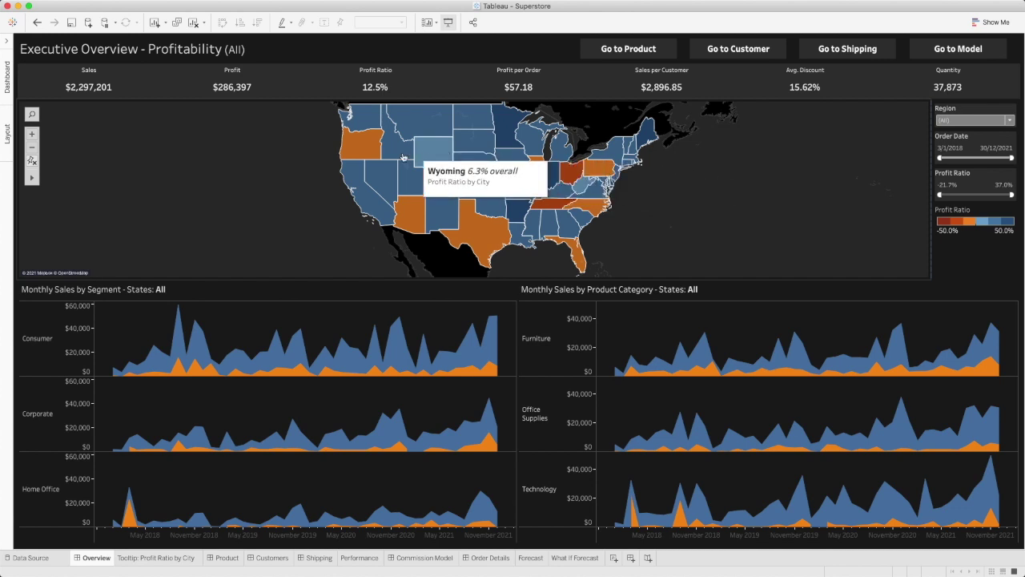
{"action": "mouse_move", "coordinate": [382, 166]}
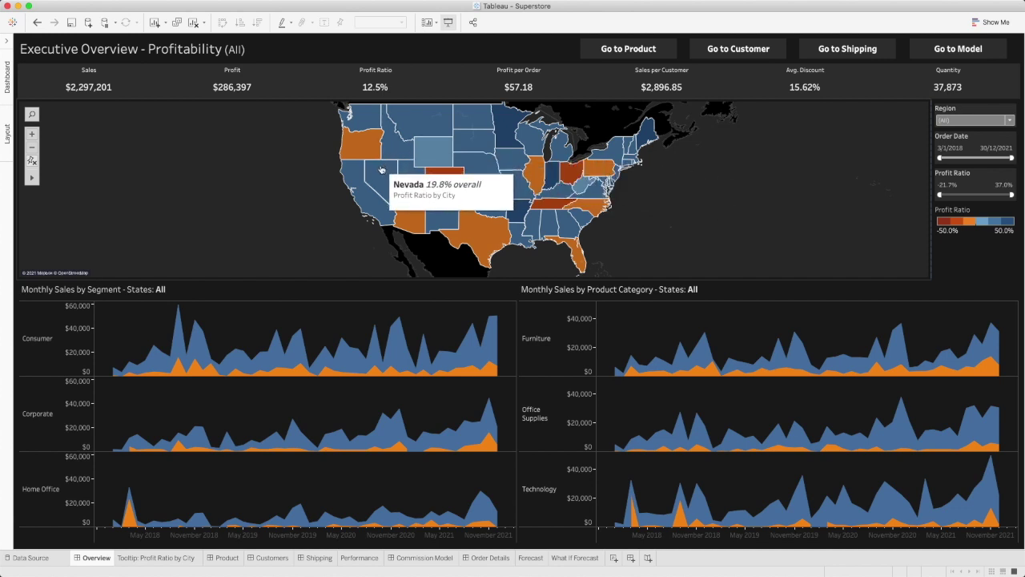
{"action": "mouse_move", "coordinate": [482, 186]}
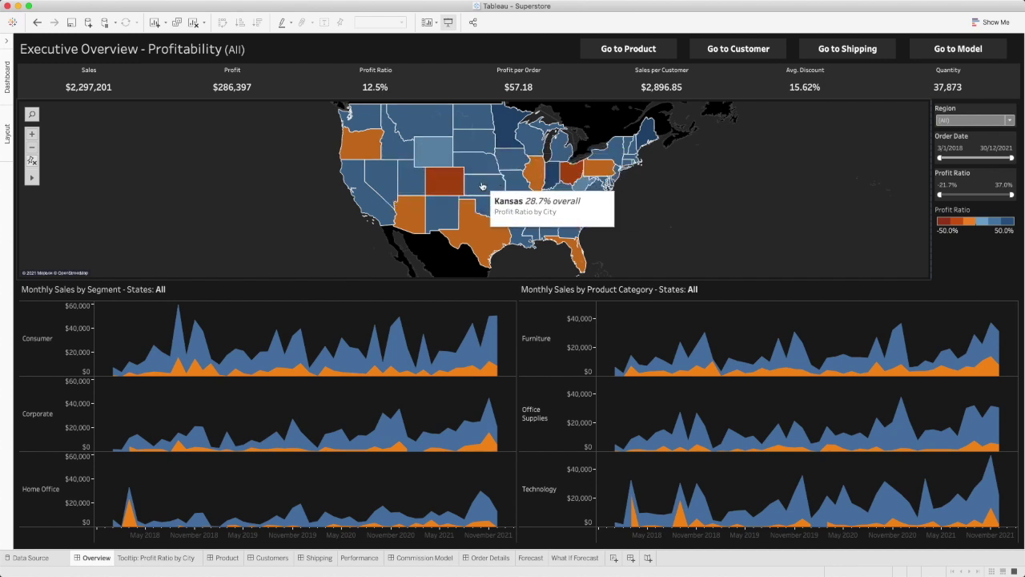
{"action": "left_click", "coordinate": [383, 180]}
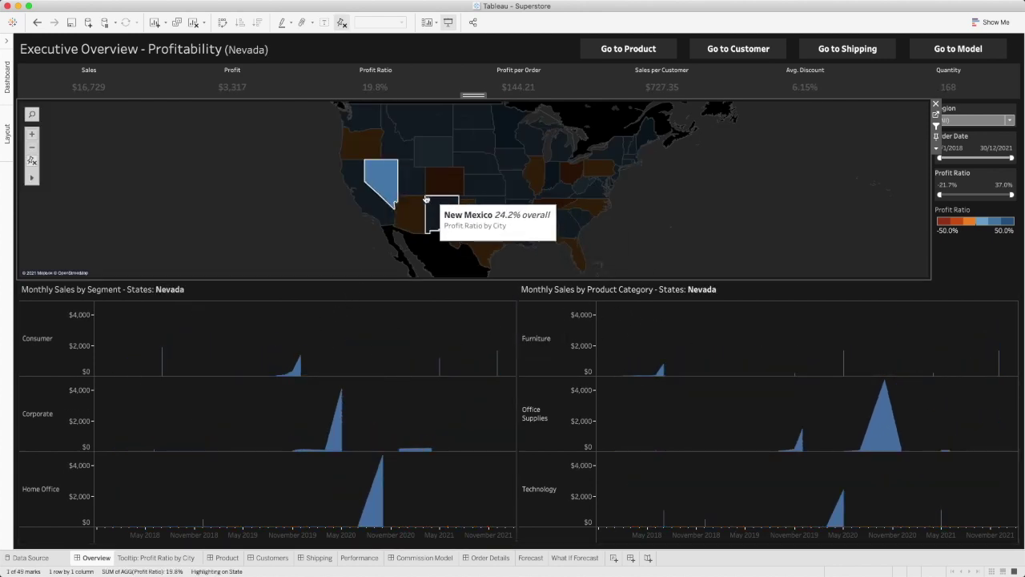
{"action": "mouse_move", "coordinate": [397, 211]}
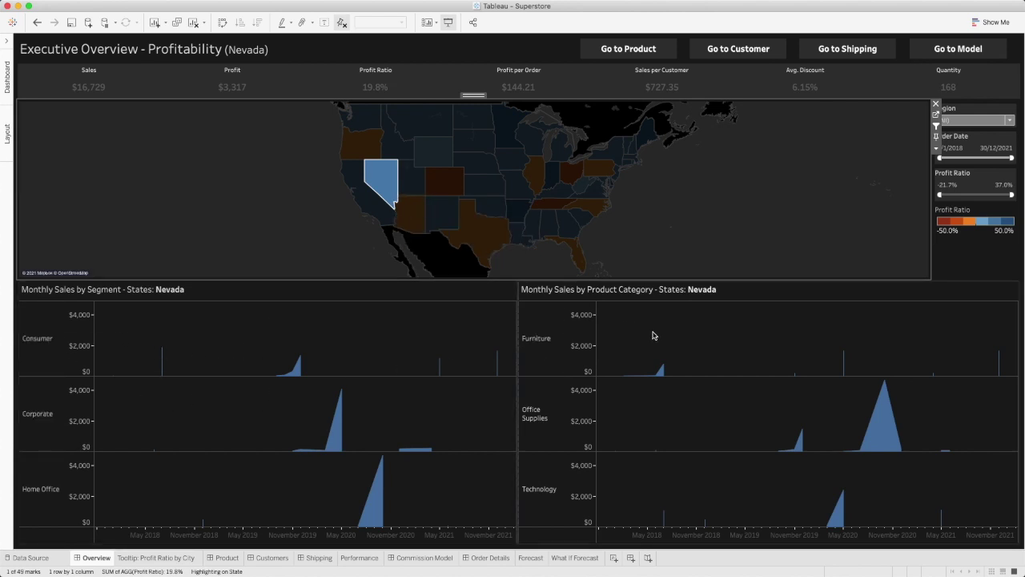
{"action": "mouse_move", "coordinate": [378, 169]}
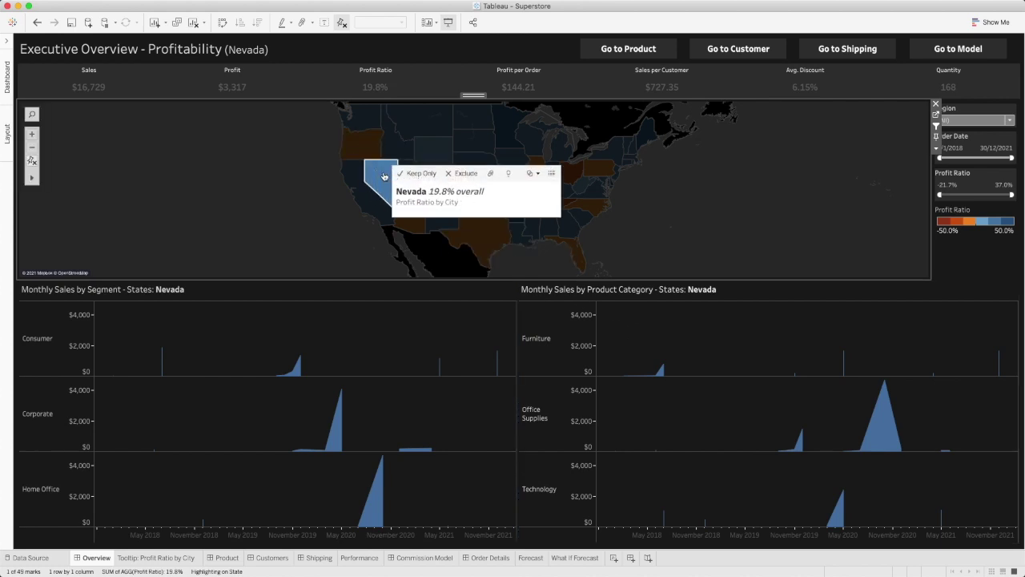
{"action": "left_click", "coordinate": [418, 128]}
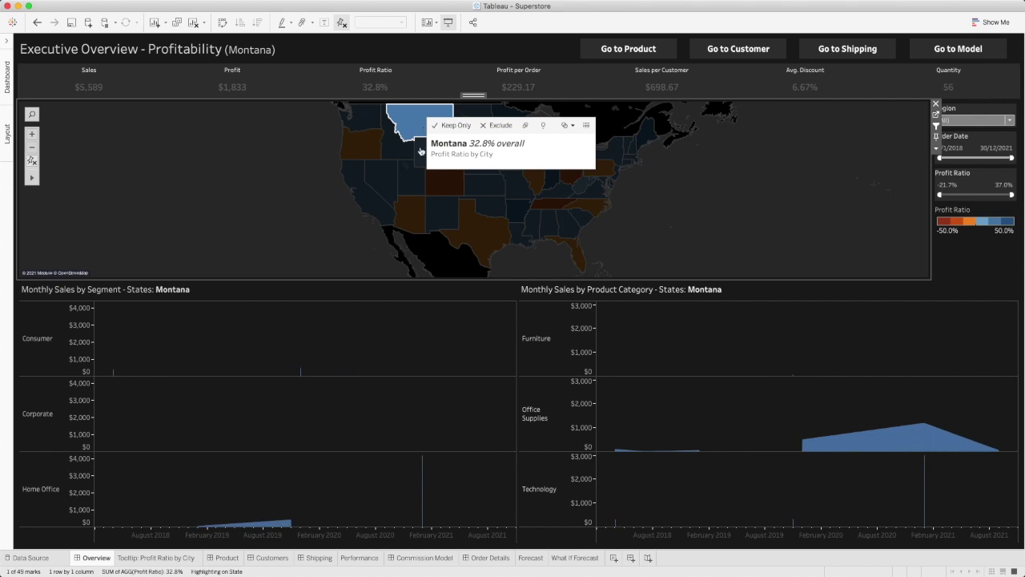
{"action": "left_click", "coordinate": [450, 181]}
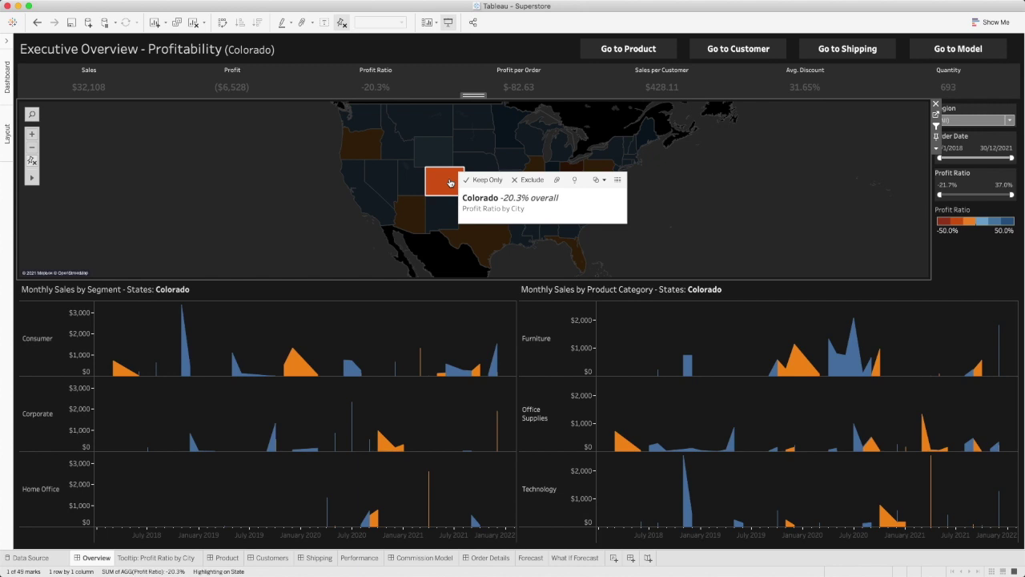
{"action": "left_click", "coordinate": [450, 181]}
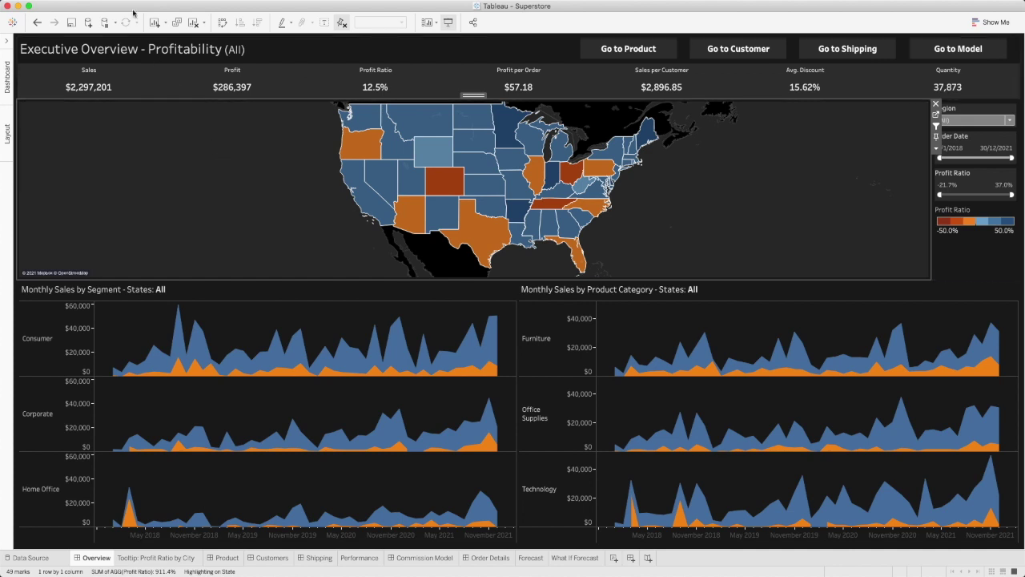
{"action": "mouse_move", "coordinate": [134, 7]}
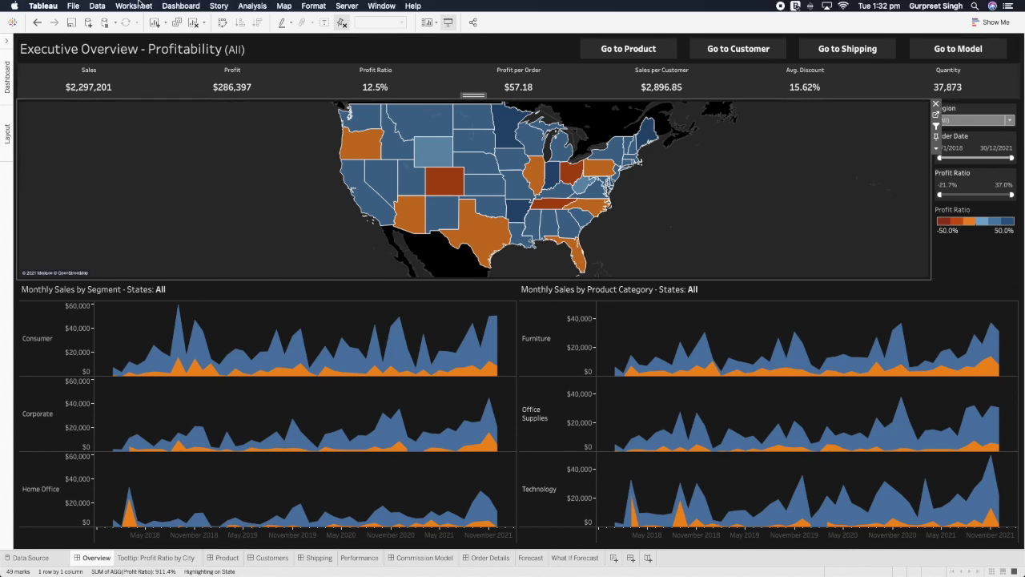
Open the Executive Overview dashboard's Actions dialog through the Dashboard menu.
{"action": "left_click", "coordinate": [179, 8]}
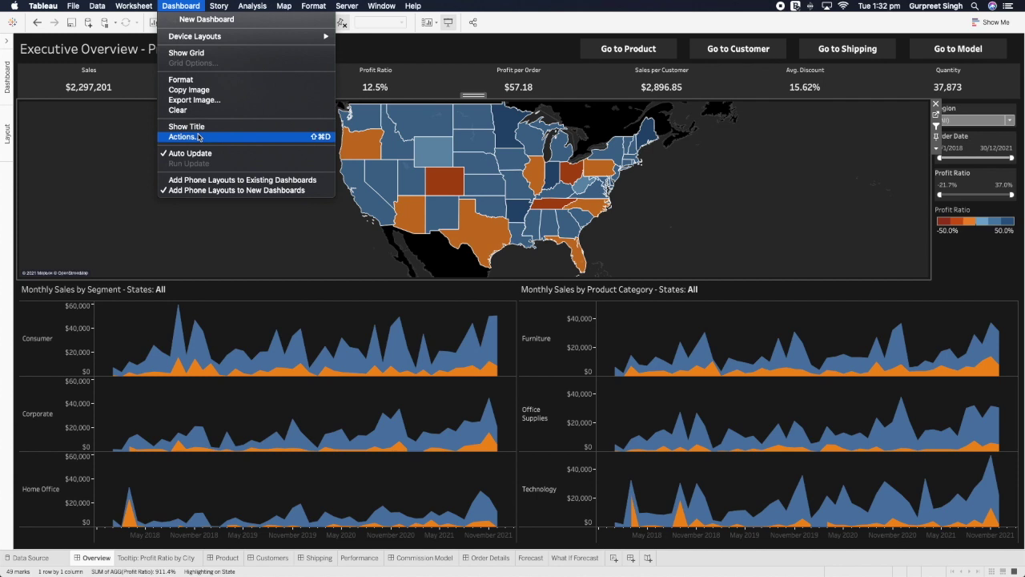
{"action": "left_click", "coordinate": [302, 140]}
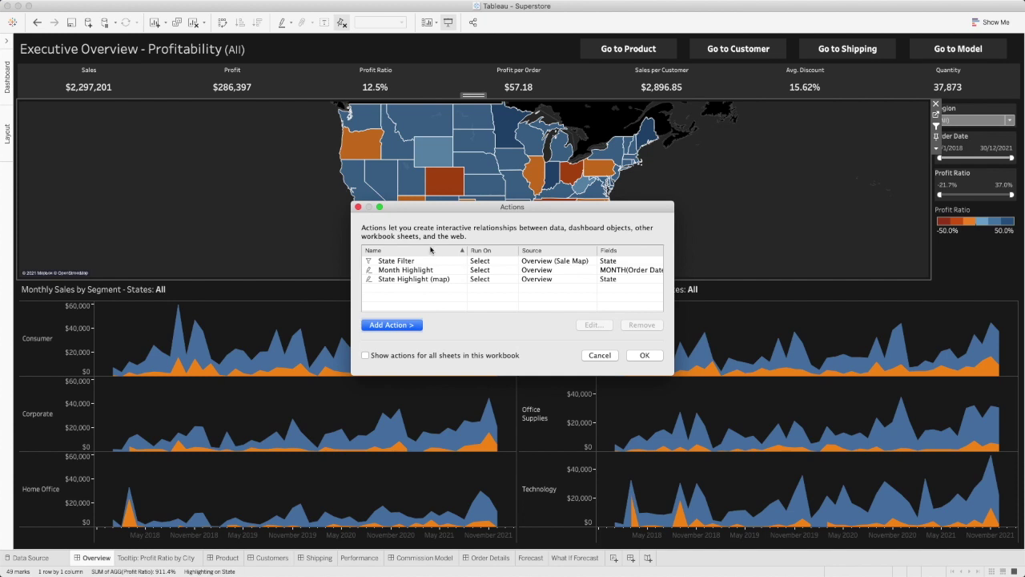
Add filter action Filter1 with only Sale Map as source, Show all values, and Selected Fields targets.
{"action": "left_click", "coordinate": [410, 326]}
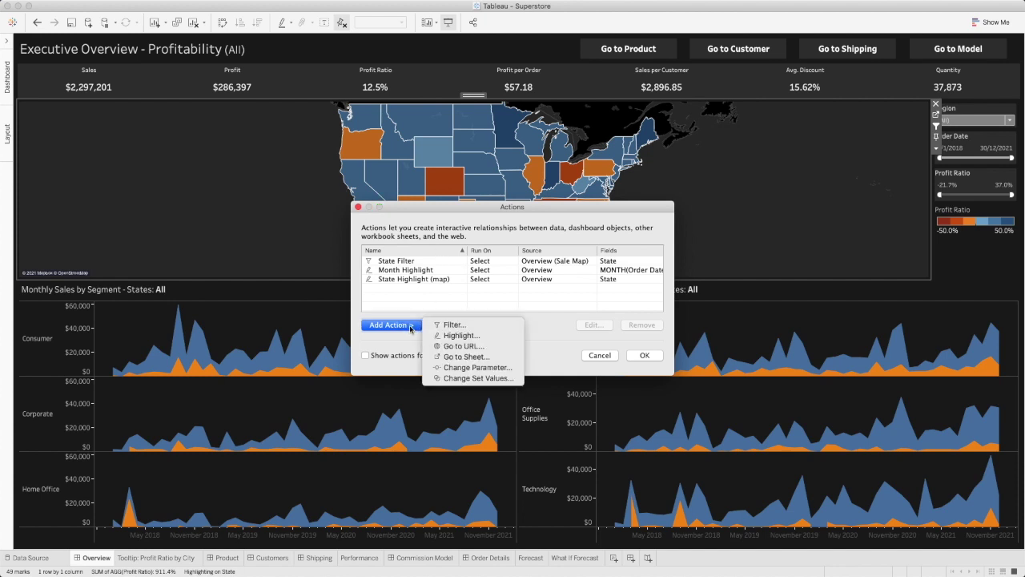
{"action": "left_click", "coordinate": [472, 325]}
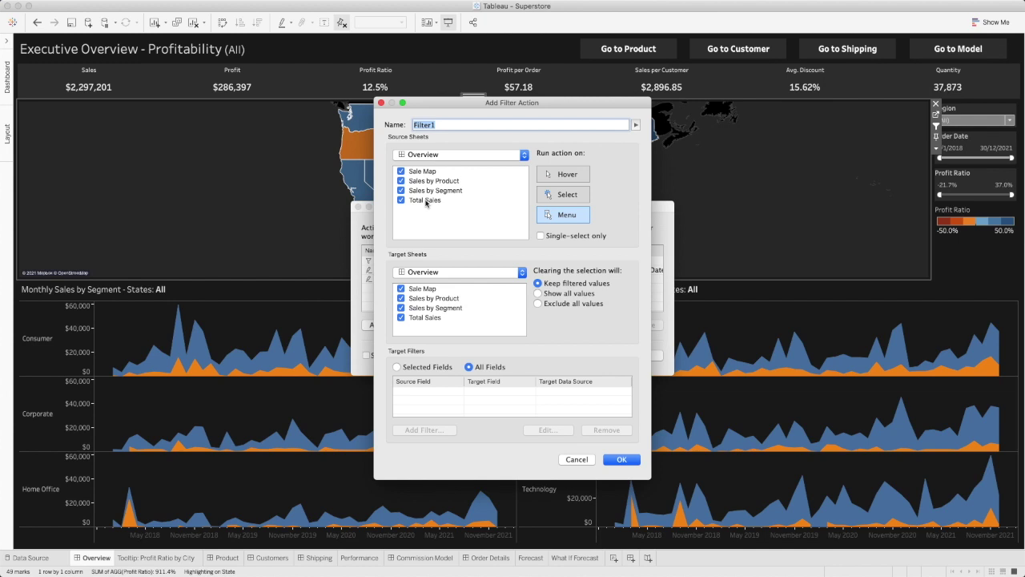
{"action": "left_click", "coordinate": [401, 200]}
{"action": "left_click", "coordinate": [402, 191]}
{"action": "left_click", "coordinate": [401, 182]}
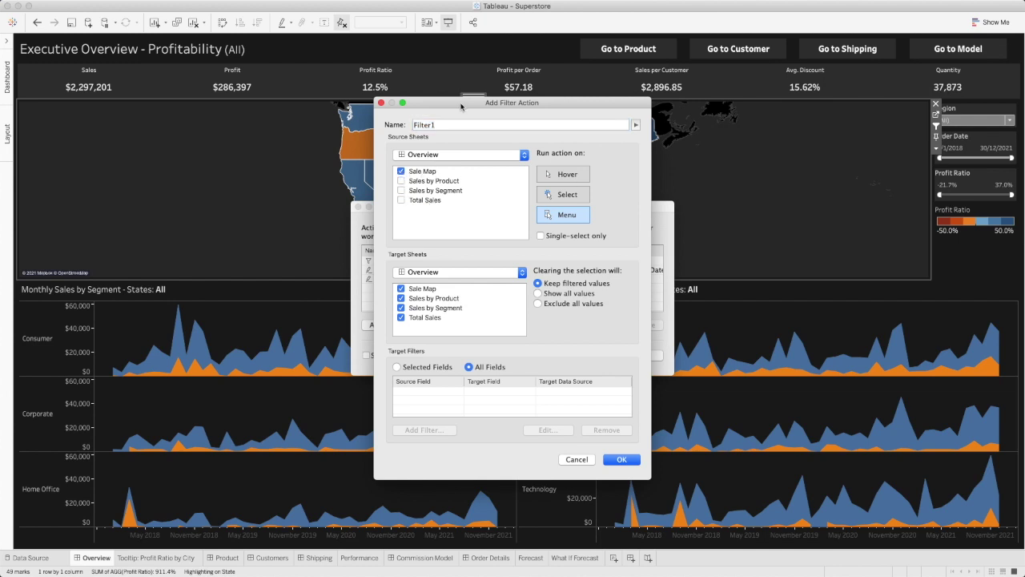
{"action": "left_click_drag", "start_coordinate": [461, 107], "coordinate": [681, 107]}
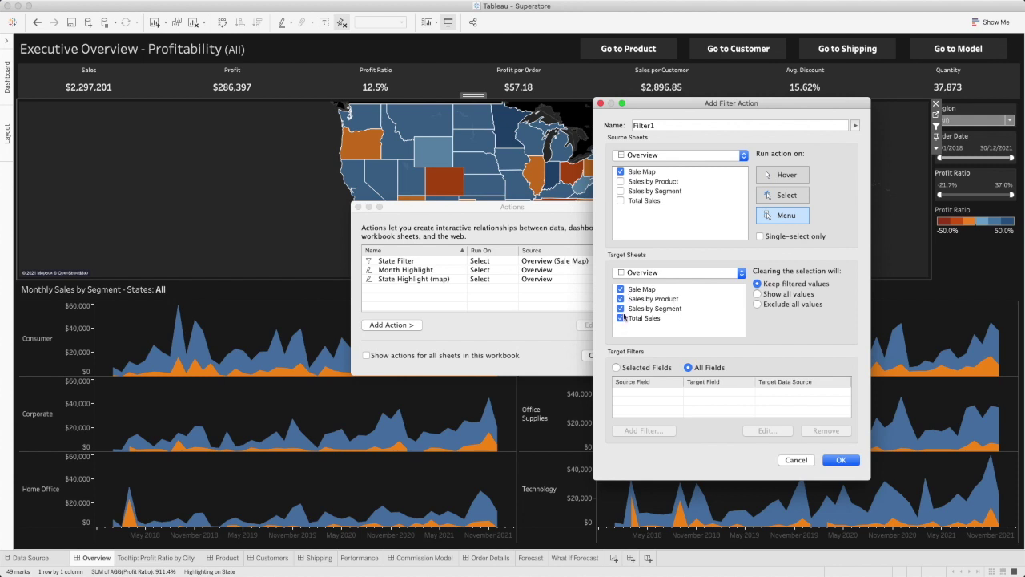
{"action": "left_click", "coordinate": [757, 294]}
{"action": "left_click", "coordinate": [645, 367]}
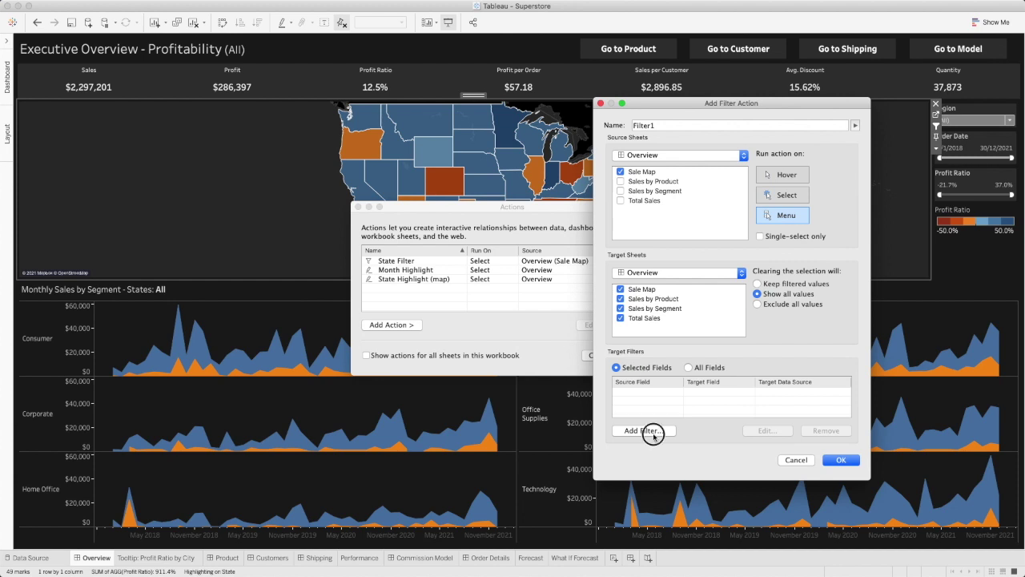
Add a State-to-State field mapping to Filter1, then save it and close the Actions dialog.
{"action": "left_click", "coordinate": [645, 430]}
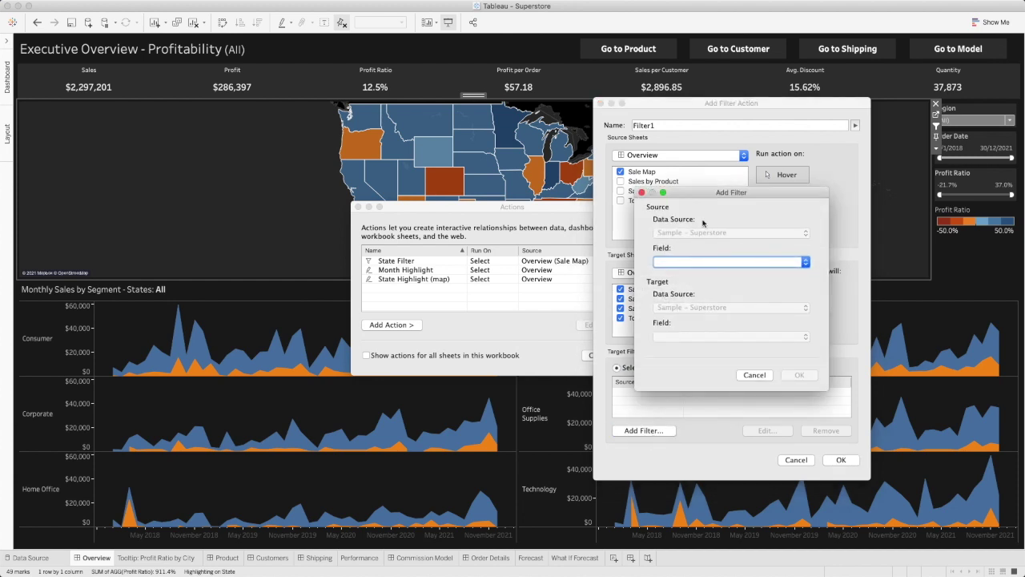
{"action": "left_click", "coordinate": [805, 262]}
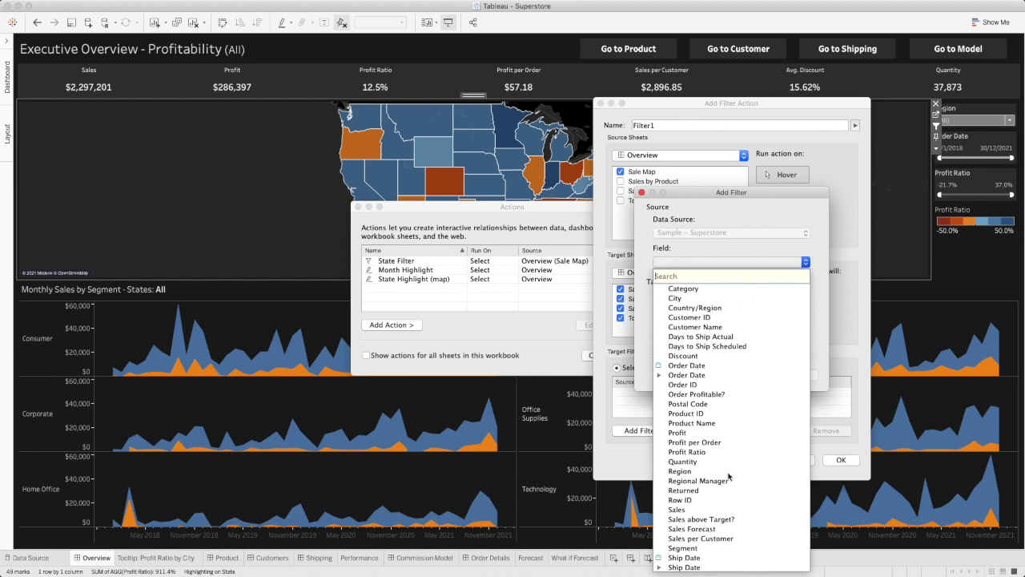
{"action": "scroll", "coordinate": [729, 476], "scroll_direction": "down", "scroll_amount": 2}
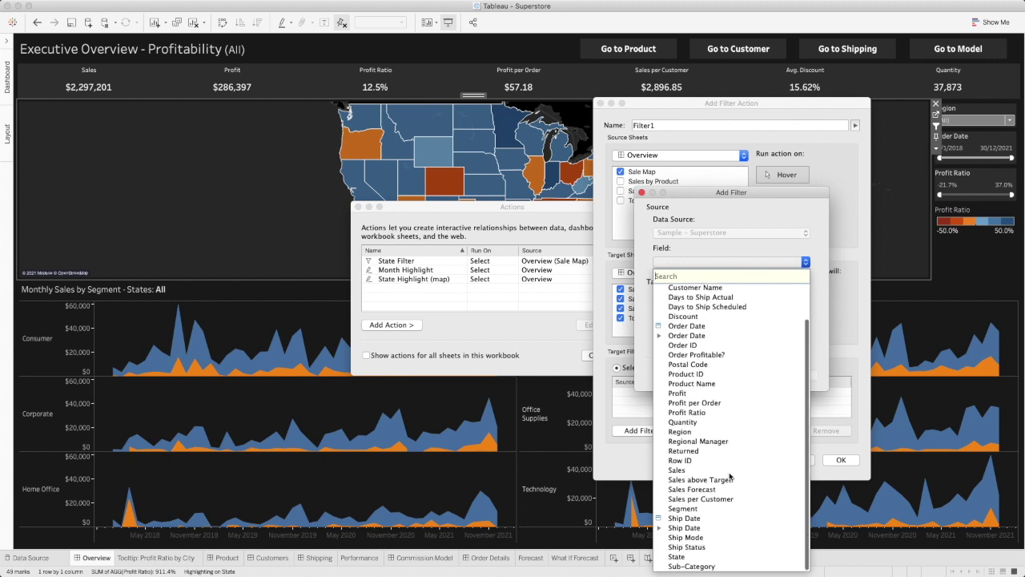
{"action": "left_click", "coordinate": [683, 560]}
{"action": "left_click", "coordinate": [799, 374]}
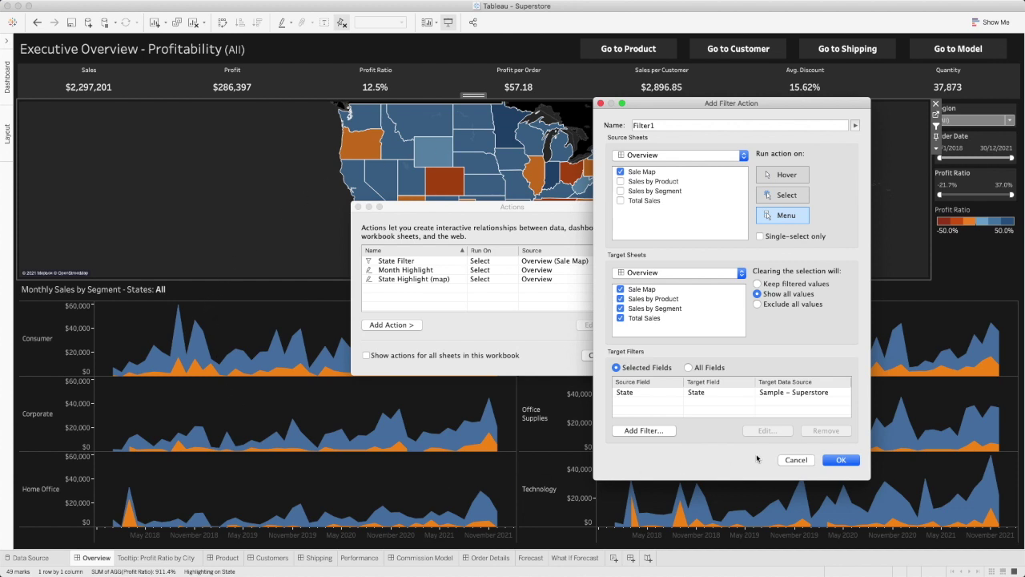
{"action": "left_click", "coordinate": [839, 459]}
{"action": "left_click", "coordinate": [644, 355]}
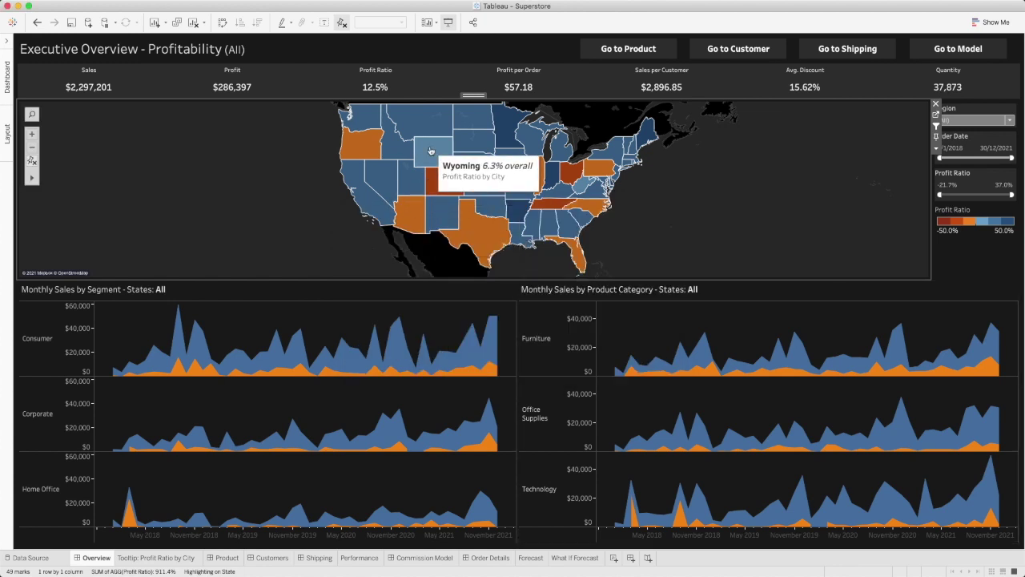
Test the dashboard filter on Wyoming and open the Sales by Segment worksheet from its chart.
{"action": "left_click", "coordinate": [430, 151]}
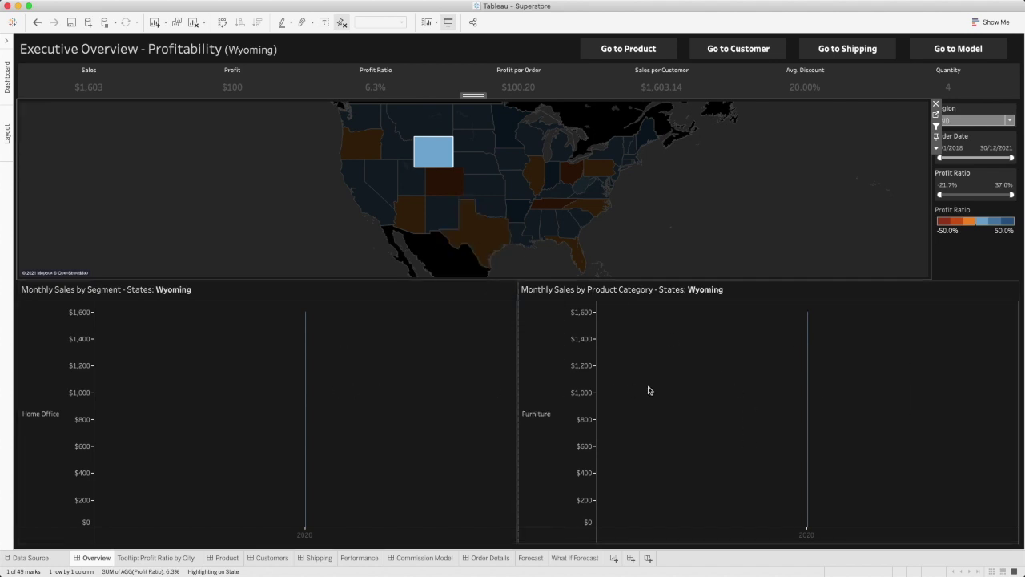
{"action": "left_click", "coordinate": [488, 347]}
{"action": "left_click", "coordinate": [523, 298]}
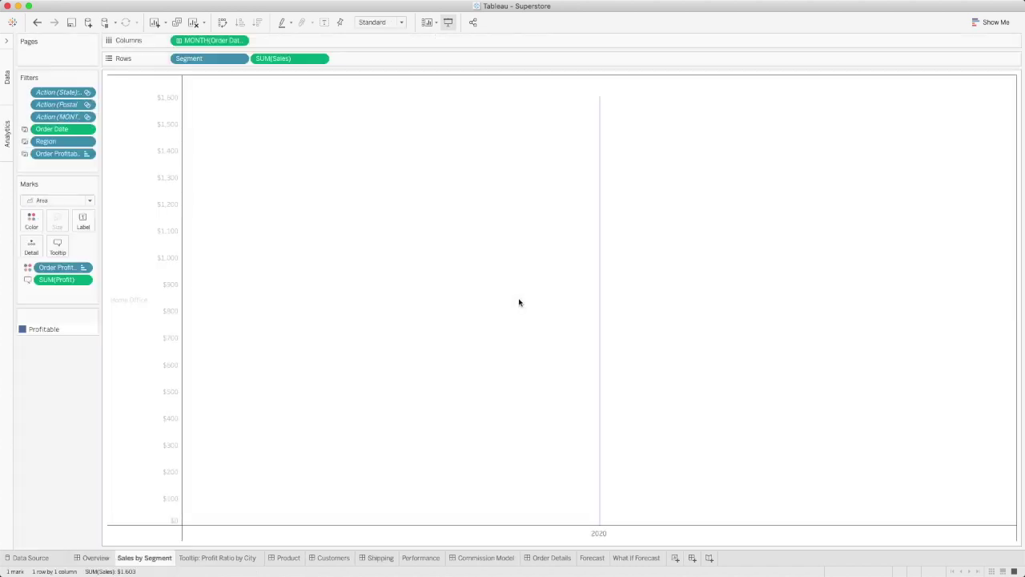
Remove the three Action filters from the Sales by Segment Filters shelf.
{"action": "left_click", "coordinate": [67, 117]}
{"action": "left_click", "coordinate": [63, 92], "text": "shift"}
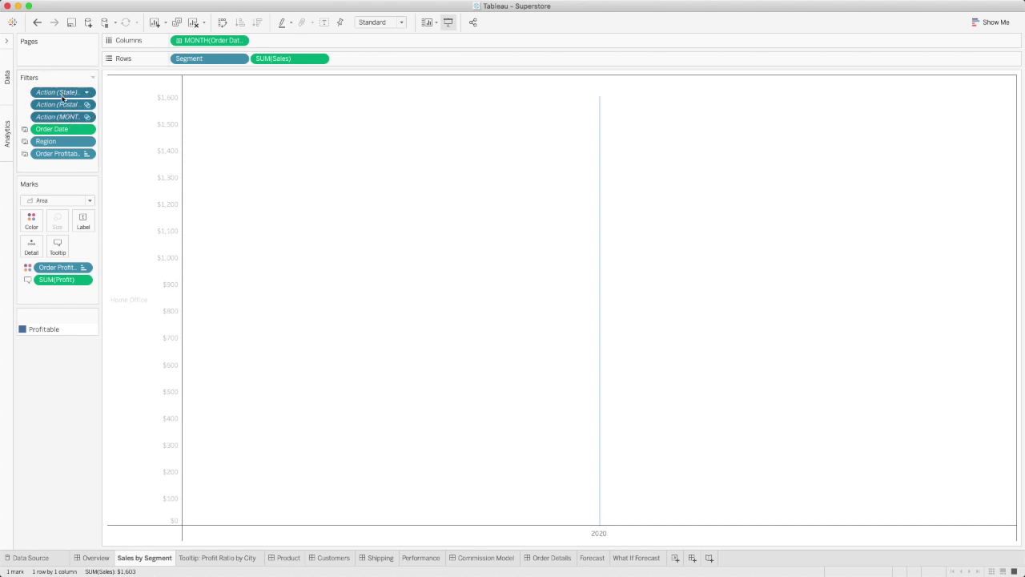
{"action": "left_click_drag", "start_coordinate": [63, 100], "coordinate": [46, 369]}
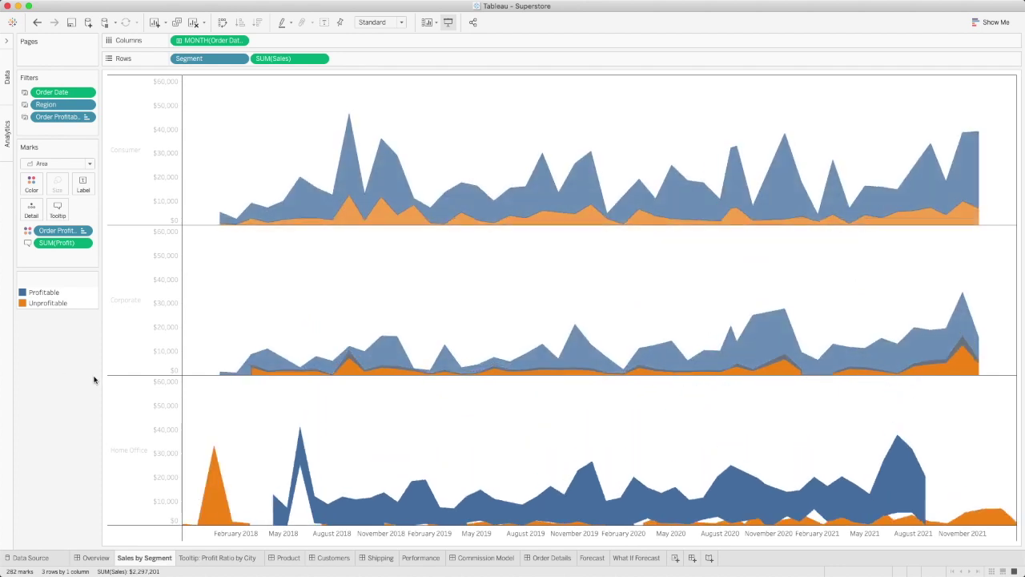
Back on Executive Overview, select then deselect South Dakota on the map to show all states.
{"action": "left_click", "coordinate": [96, 557]}
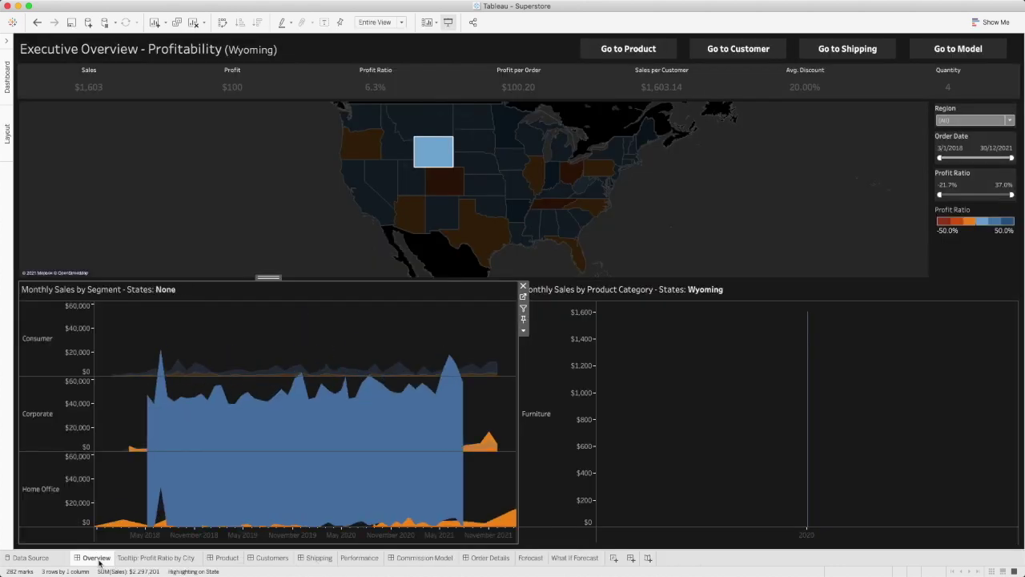
{"action": "left_click", "coordinate": [479, 147]}
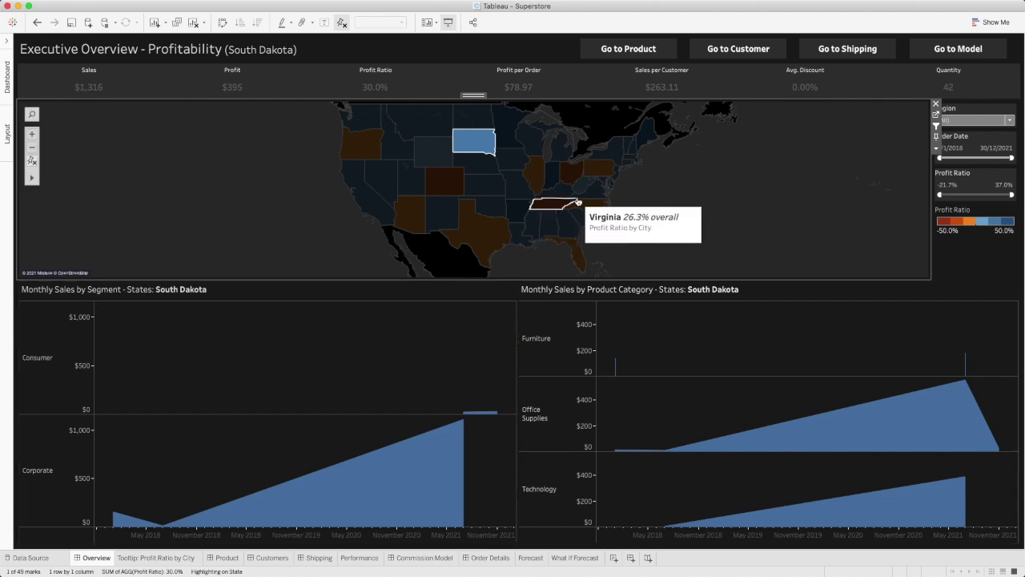
{"action": "mouse_move", "coordinate": [480, 142]}
{"action": "left_click", "coordinate": [483, 143]}
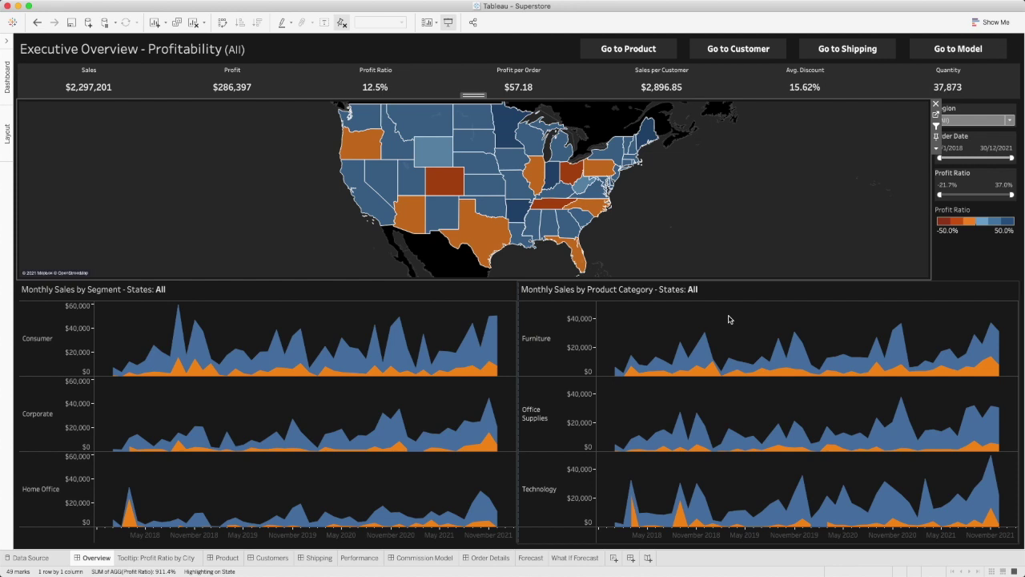
Create Sheet 22 and expand the Product hierarchy to show Category, Sub-Category and Product Name.
{"action": "left_click", "coordinate": [614, 558]}
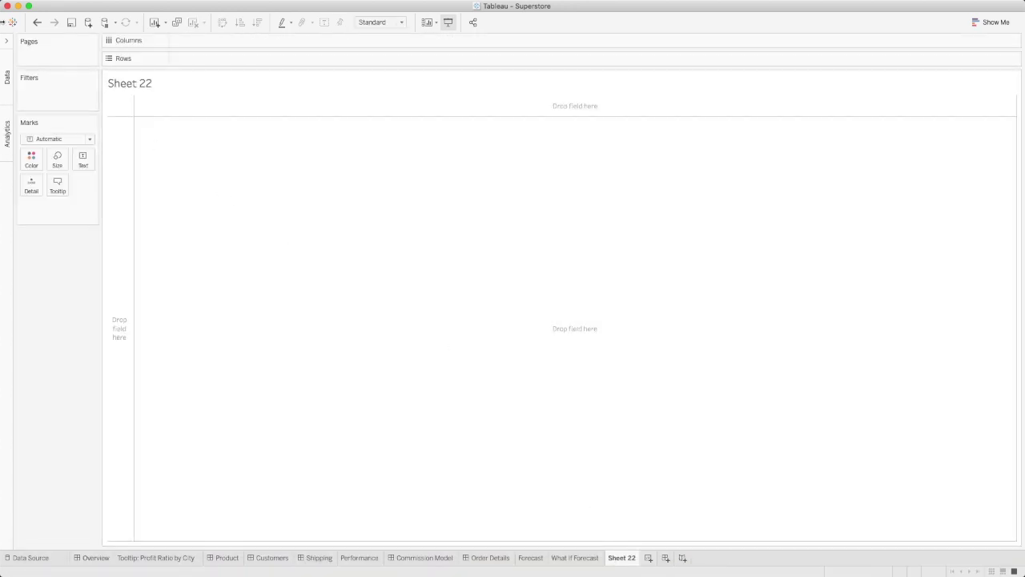
{"action": "left_click", "coordinate": [8, 44]}
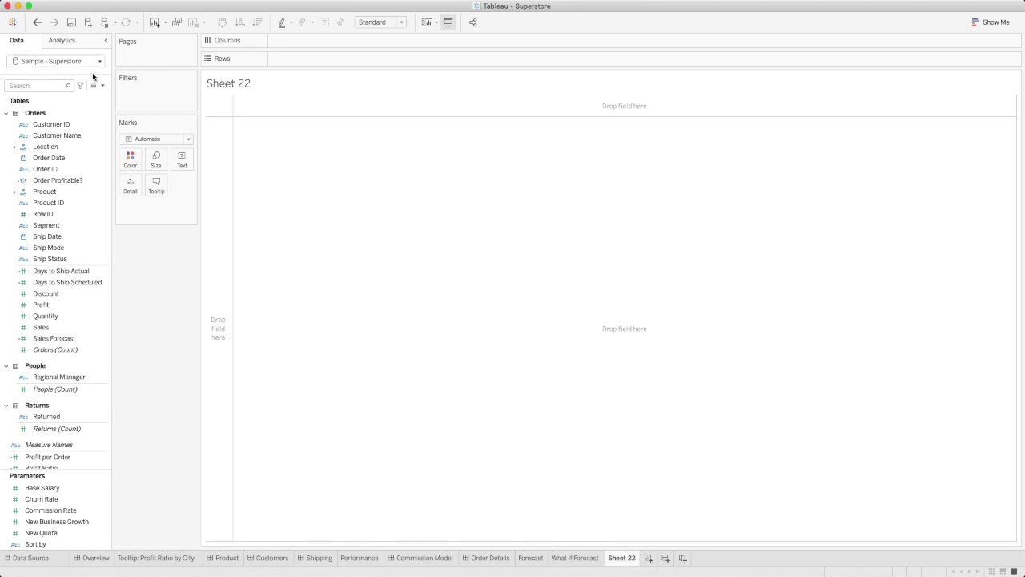
{"action": "left_click", "coordinate": [58, 168]}
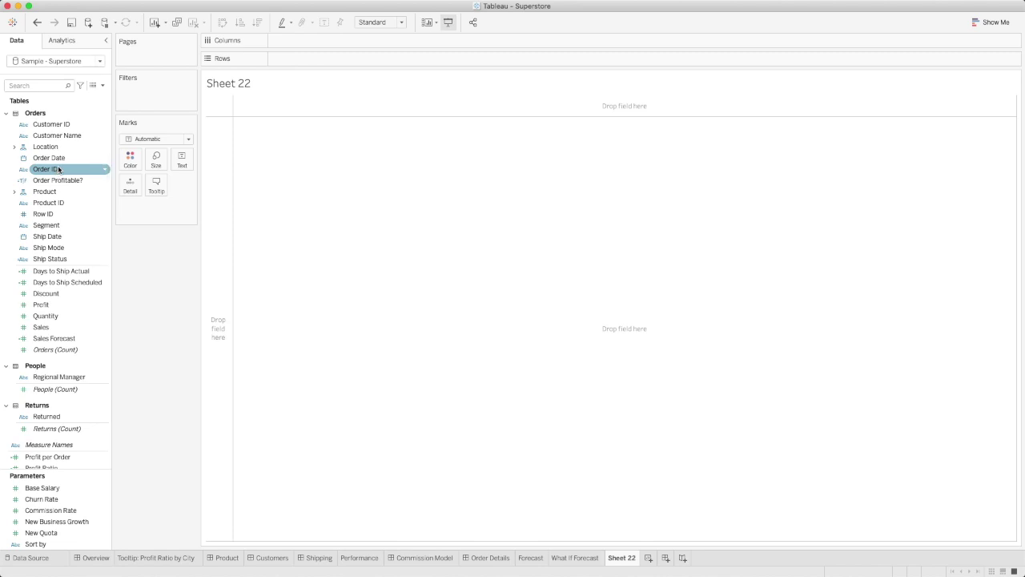
{"action": "left_click", "coordinate": [60, 191]}
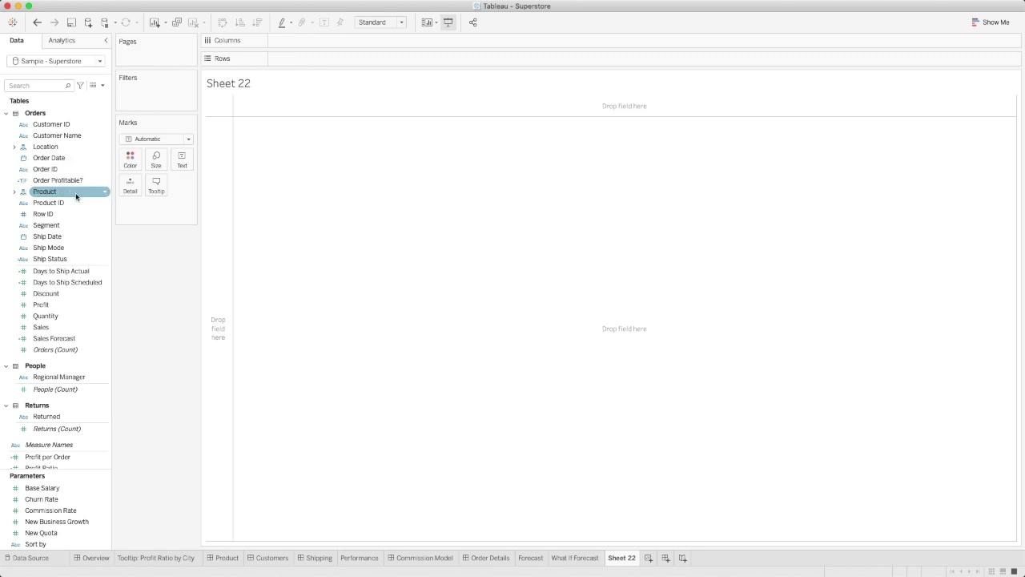
{"action": "left_click", "coordinate": [46, 193]}
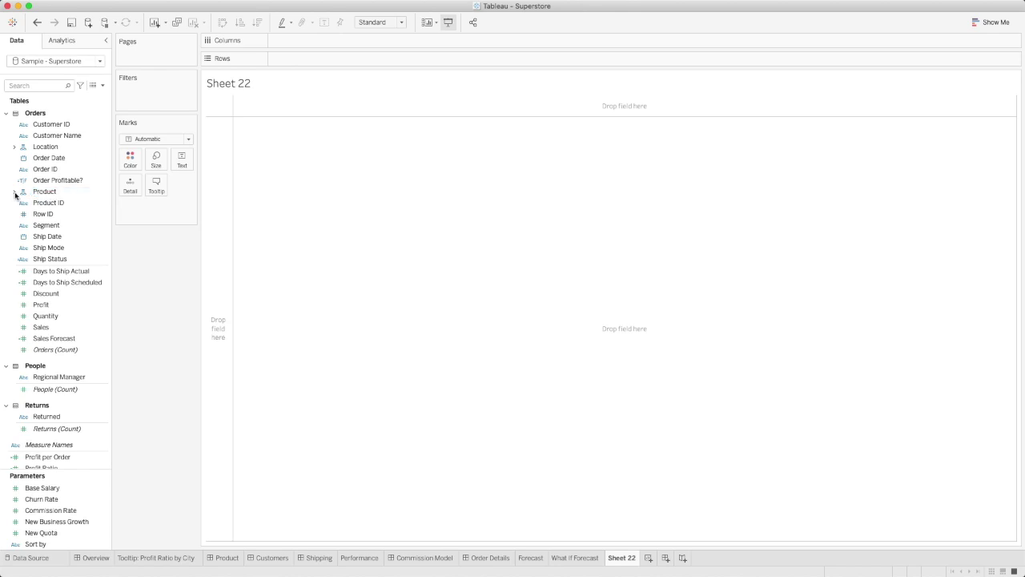
{"action": "left_click", "coordinate": [21, 195]}
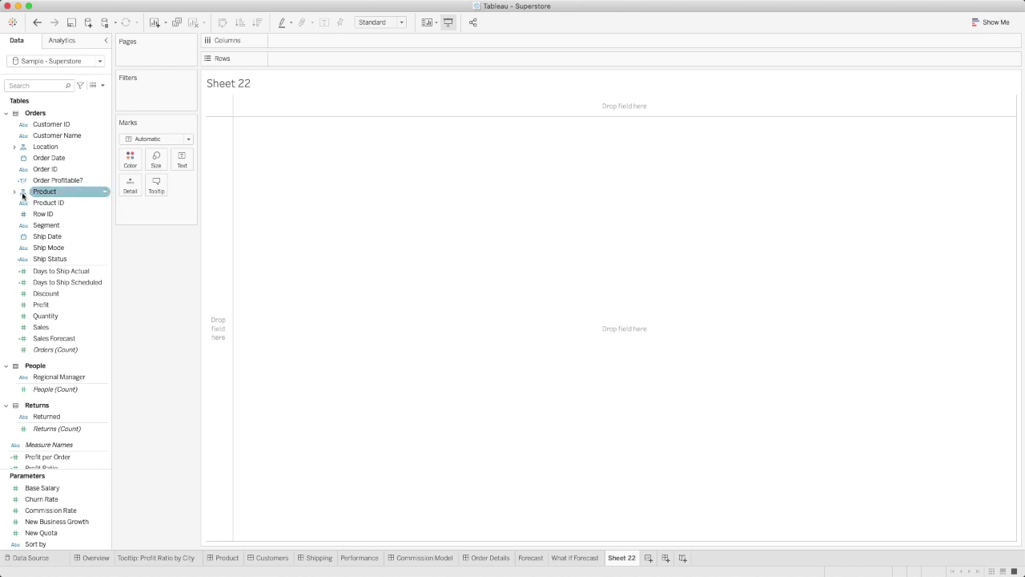
{"action": "left_click", "coordinate": [15, 193]}
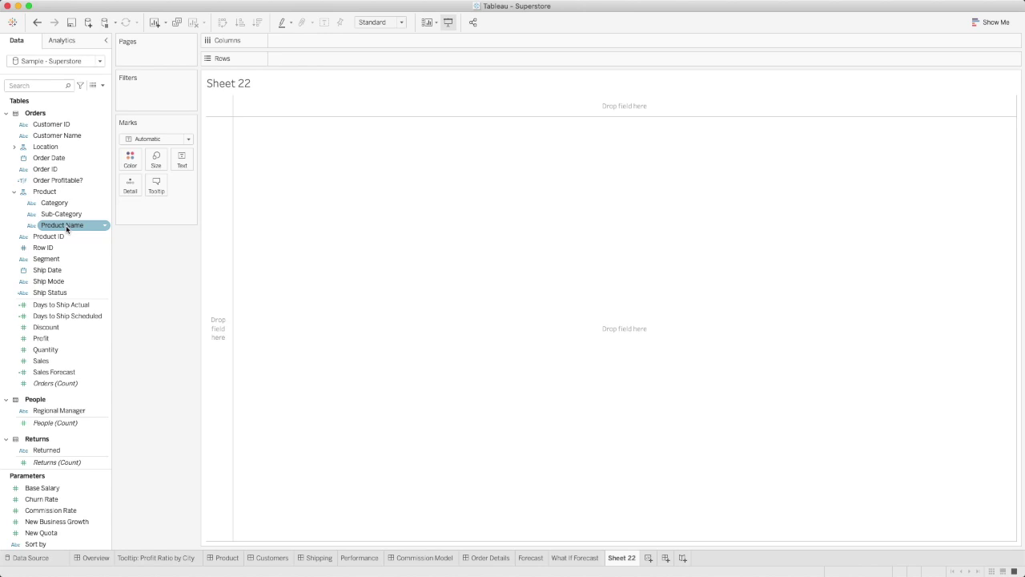
{"action": "scroll", "coordinate": [66, 225], "scroll_direction": "down", "scroll_amount": 2}
{"action": "scroll", "coordinate": [68, 228], "scroll_direction": "up", "scroll_amount": 2}
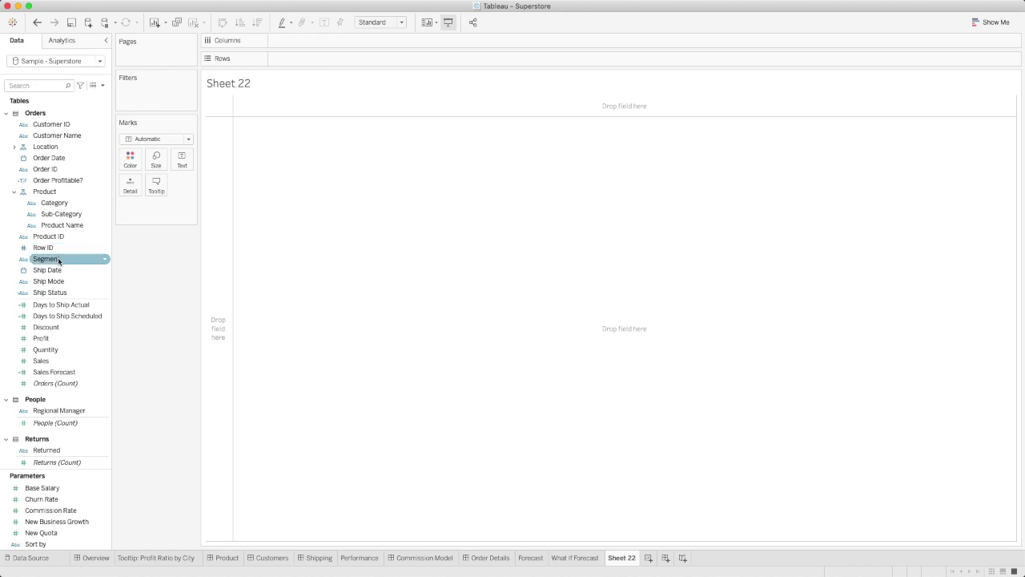
{"action": "left_click", "coordinate": [104, 260]}
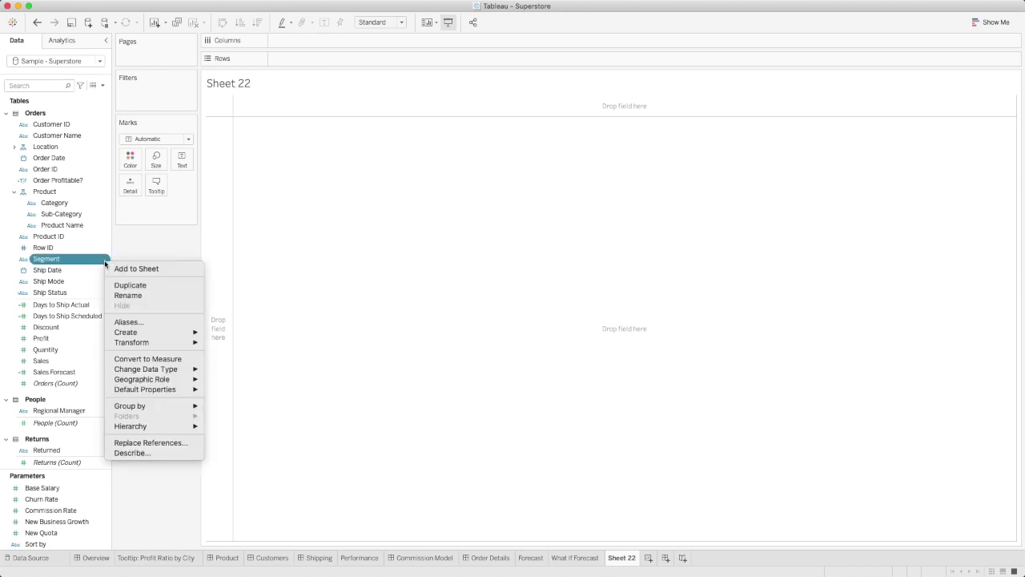
{"action": "mouse_move", "coordinate": [186, 432]}
{"action": "mouse_move", "coordinate": [238, 432]}
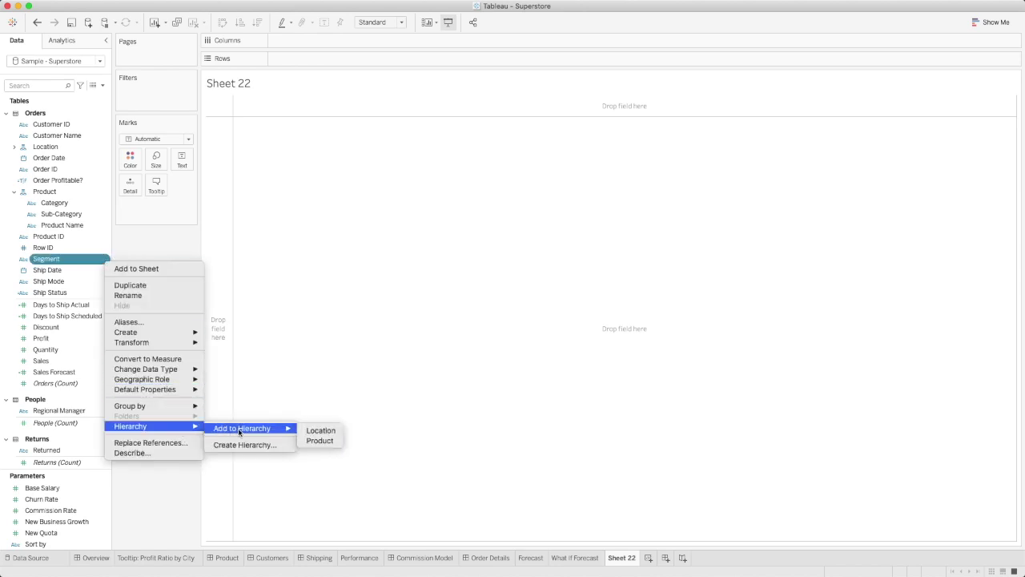
{"action": "left_click", "coordinate": [321, 442]}
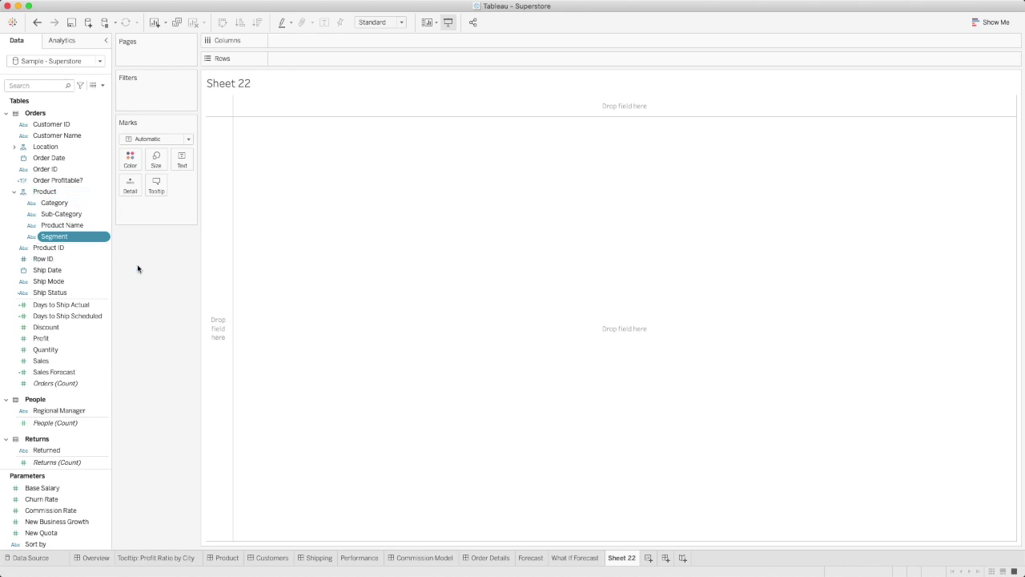
{"action": "key", "text": "super+z"}
{"action": "key", "text": "super+shift+z"}
{"action": "key", "text": "super+z"}
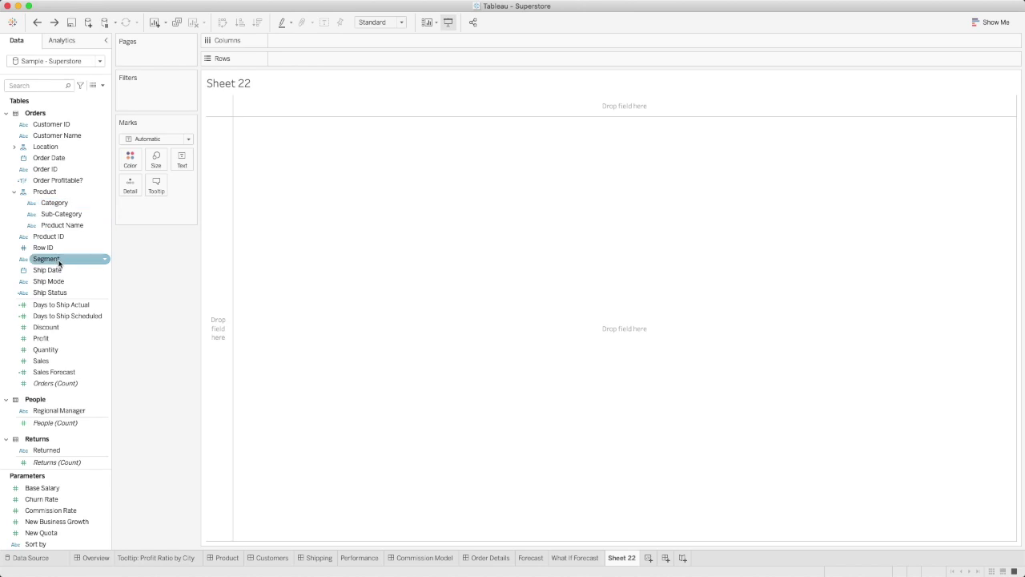
Put Segment at the top of the Product hierarchy and place it on Rows.
{"action": "left_click", "coordinate": [58, 262]}
{"action": "left_click_drag", "start_coordinate": [58, 262], "coordinate": [142, 258]}
{"action": "left_click_drag", "start_coordinate": [55, 262], "coordinate": [80, 202]}
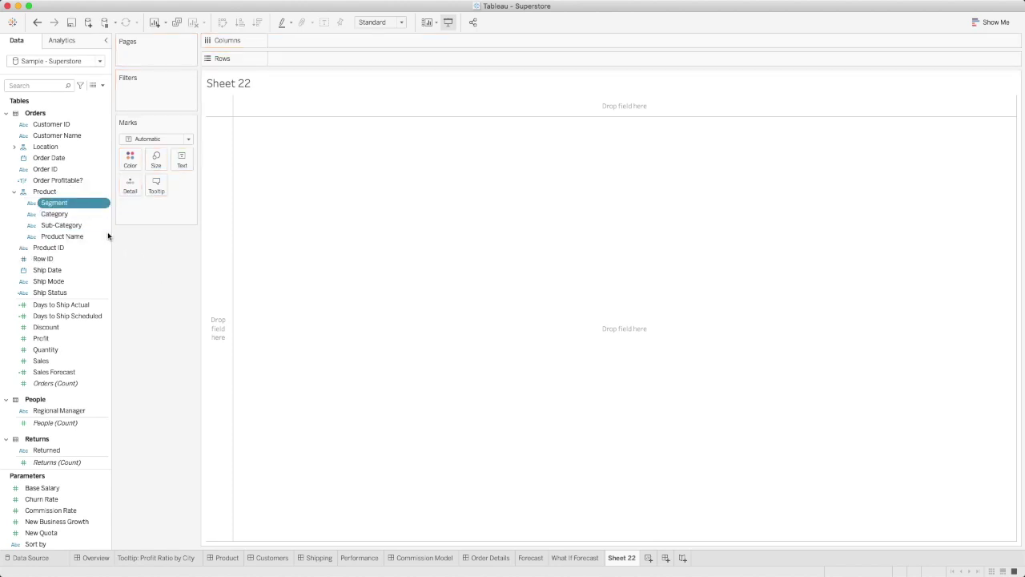
{"action": "left_click_drag", "start_coordinate": [54, 202], "coordinate": [299, 62]}
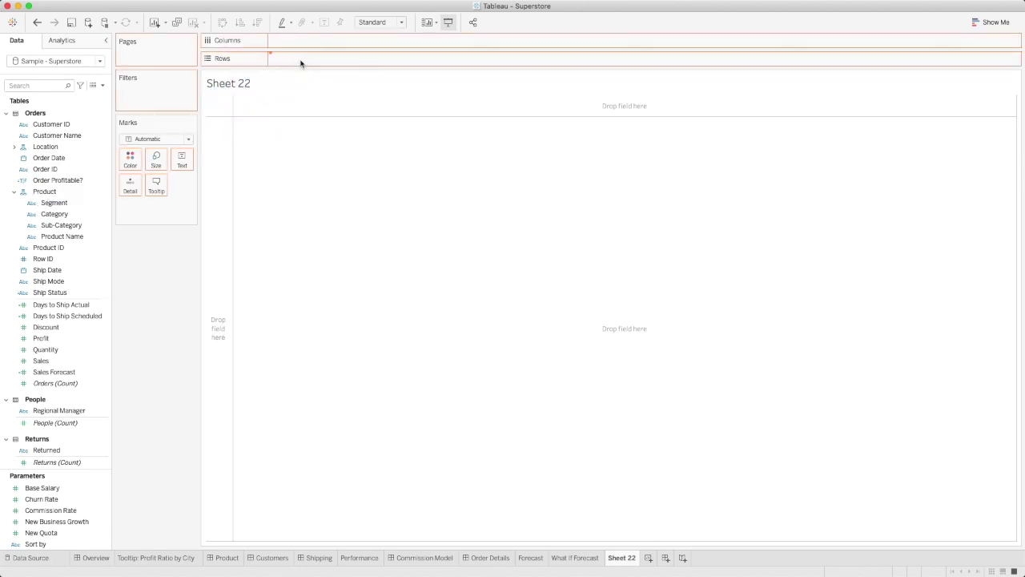
Add Discount, Profit, Sales and Quantity as table columns for each segment.
{"action": "left_click", "coordinate": [50, 328]}
{"action": "double_click", "coordinate": [50, 328]}
{"action": "double_click", "coordinate": [41, 338]}
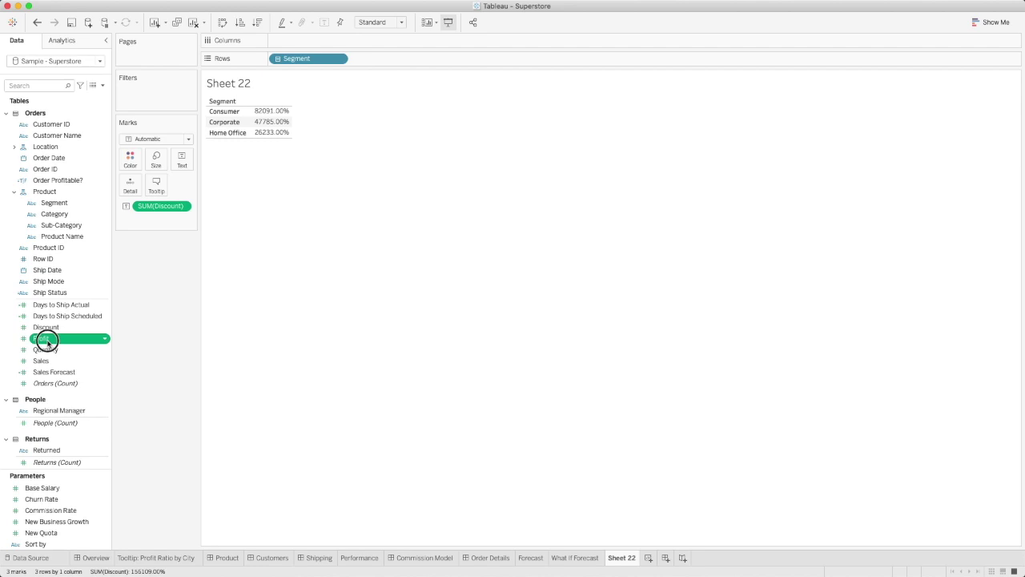
{"action": "double_click", "coordinate": [42, 361]}
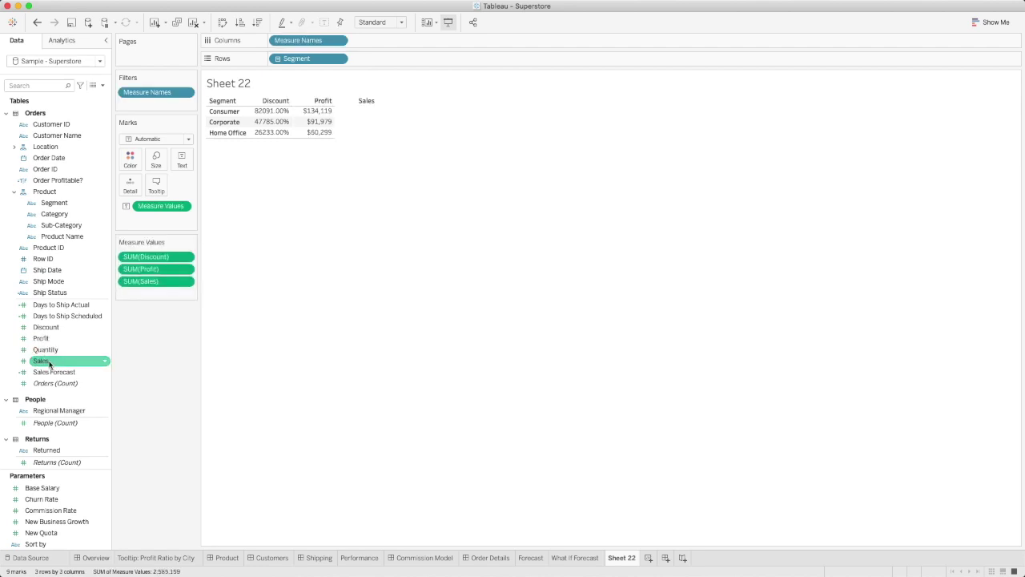
{"action": "left_click", "coordinate": [58, 351]}
{"action": "double_click", "coordinate": [58, 350]}
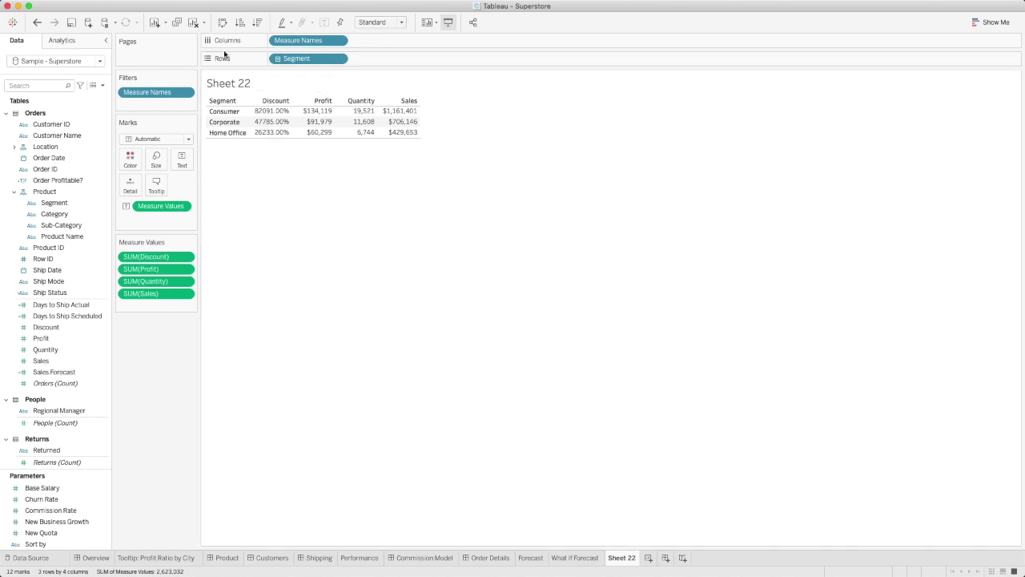
Set the table's fit to Entire View.
{"action": "left_click", "coordinate": [402, 22]}
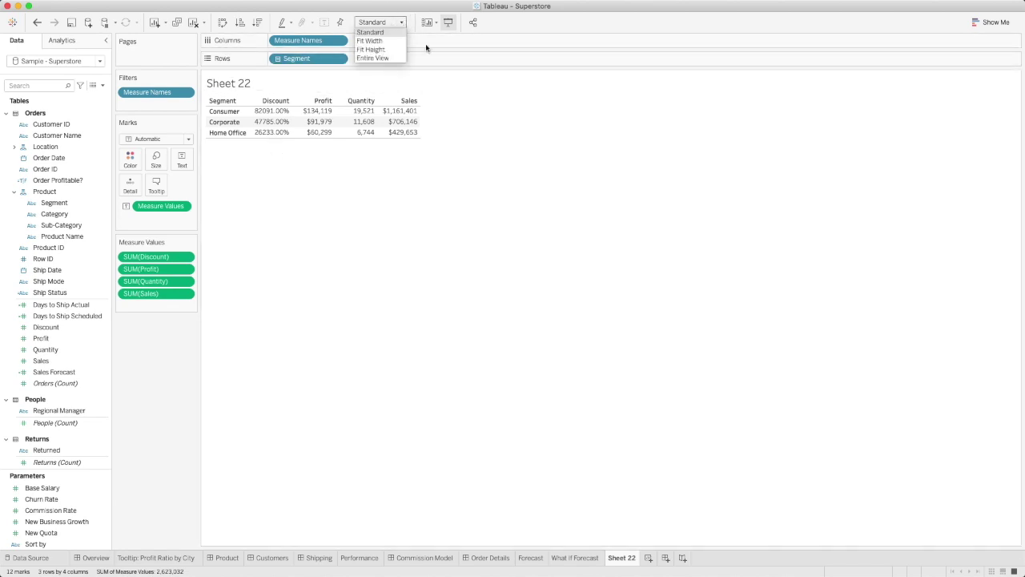
{"action": "left_click", "coordinate": [474, 152]}
{"action": "left_click", "coordinate": [401, 23]}
{"action": "left_click", "coordinate": [373, 58]}
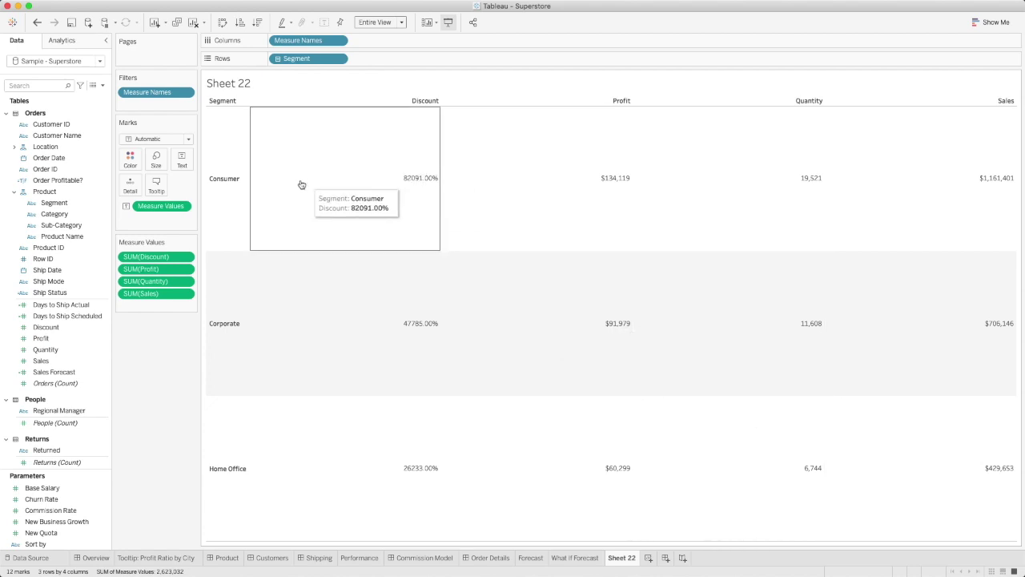
Drill Segment down to Category rows and set the view fit to Fit Width.
{"action": "left_click", "coordinate": [277, 59]}
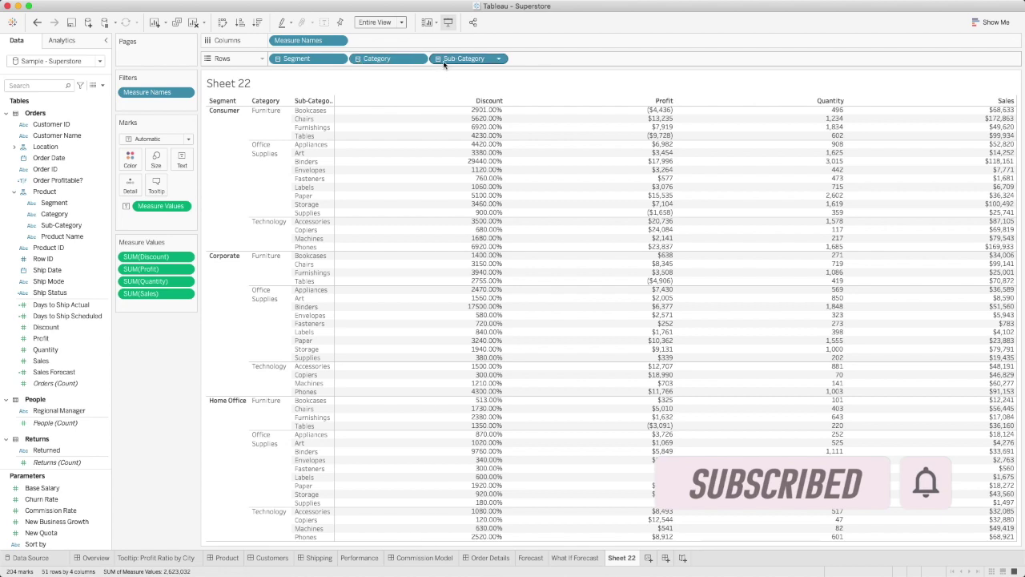
{"action": "left_click", "coordinate": [401, 23]}
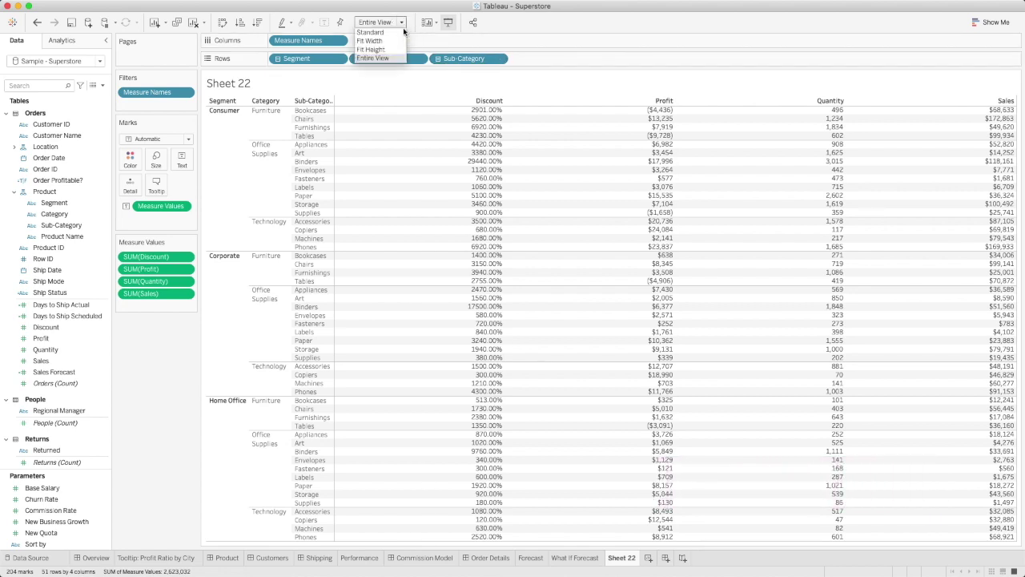
{"action": "left_click", "coordinate": [371, 41]}
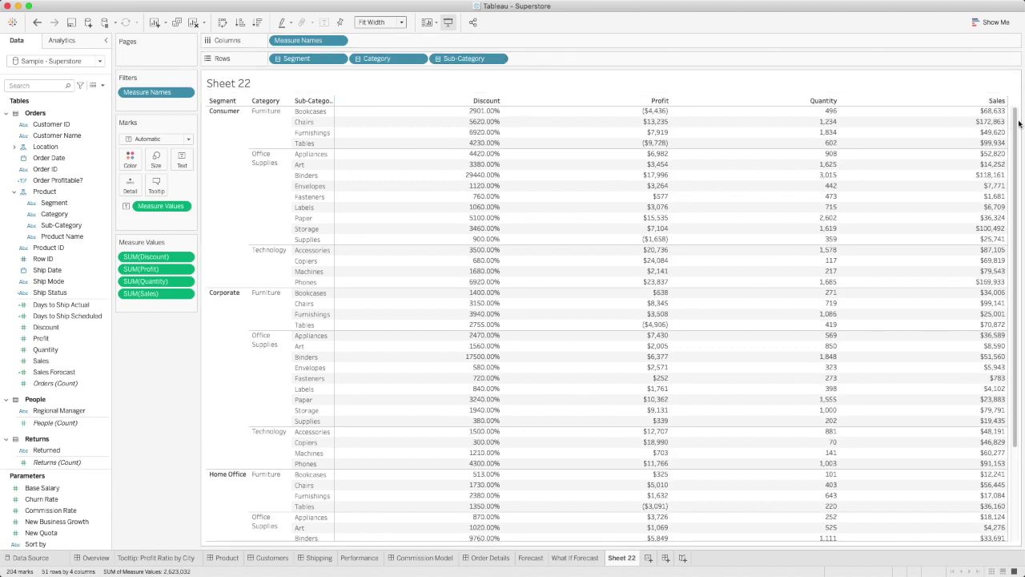
Drill down to Product Name, then collapse step by step back to Segment rows.
{"action": "left_click", "coordinate": [438, 63]}
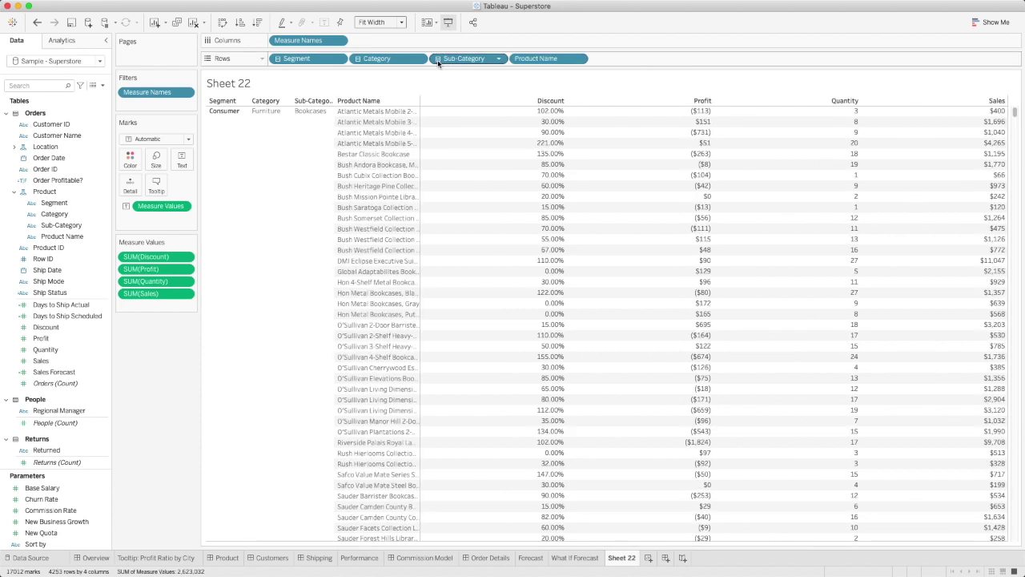
{"action": "left_click", "coordinate": [438, 59]}
{"action": "left_click", "coordinate": [359, 59]}
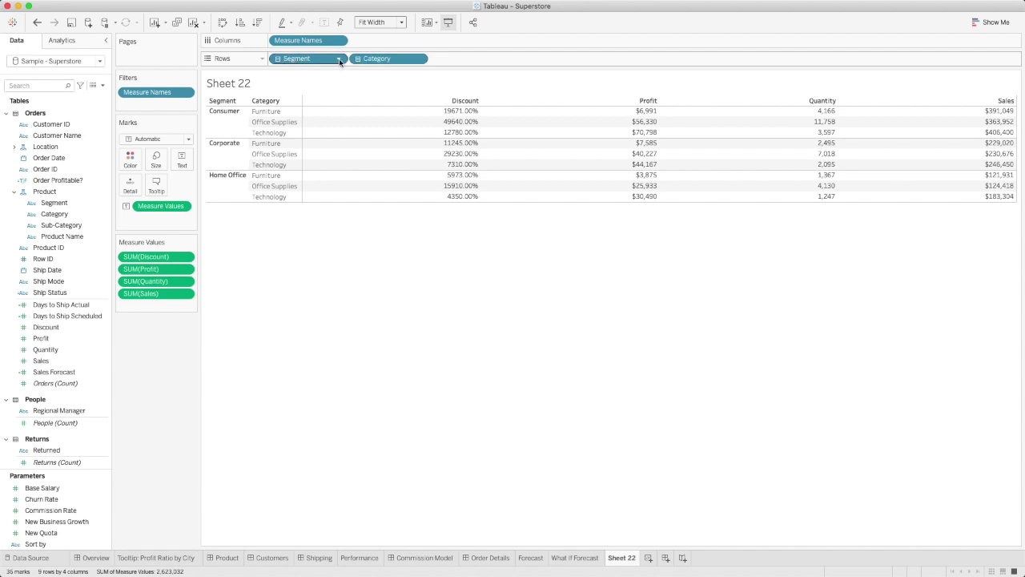
{"action": "left_click", "coordinate": [279, 60]}
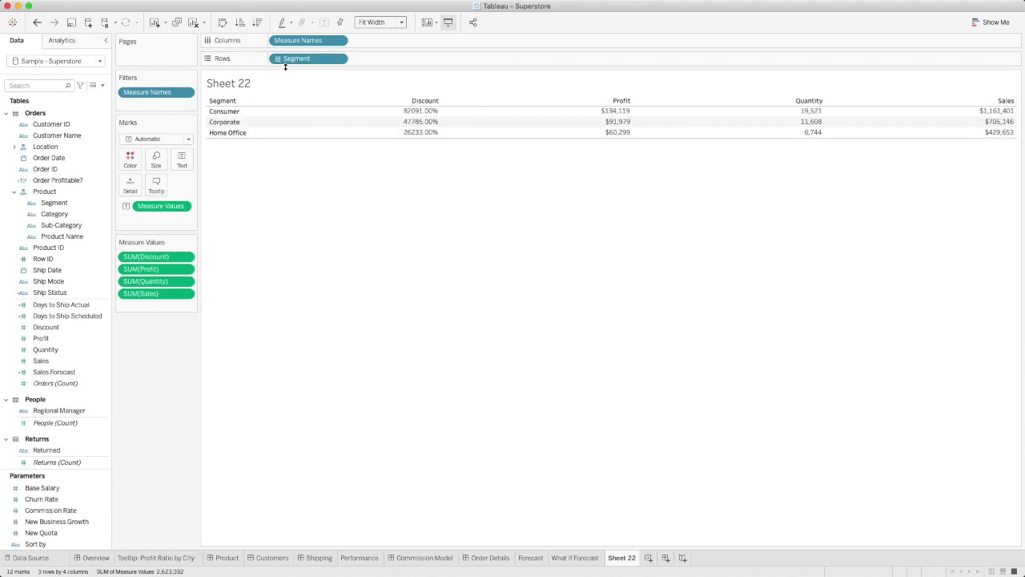
Drill Sheet 22 down from Segment to Category and Sub-Category rows, then go to Executive Overview.
{"action": "left_click", "coordinate": [231, 103]}
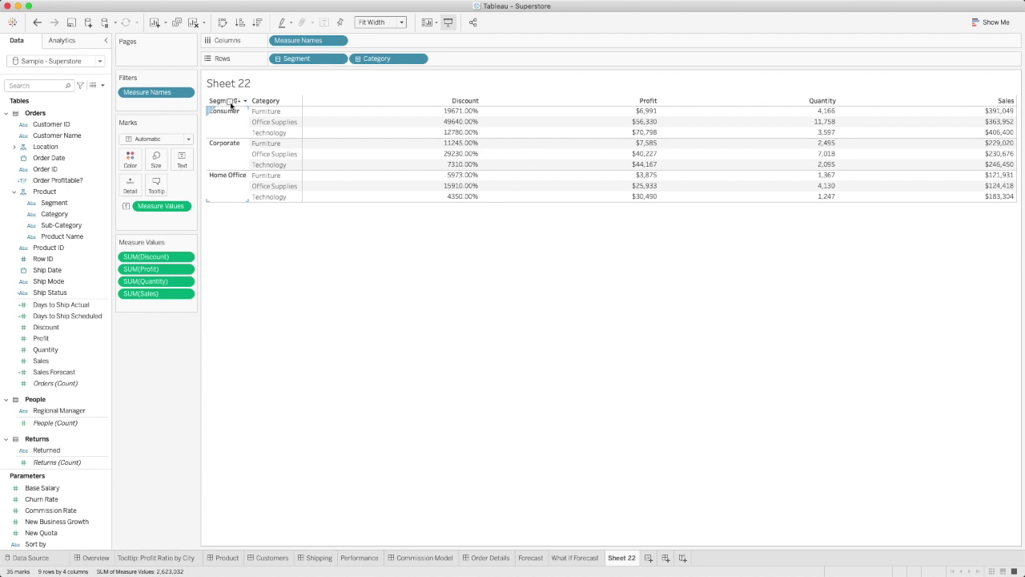
{"action": "left_click", "coordinate": [281, 102]}
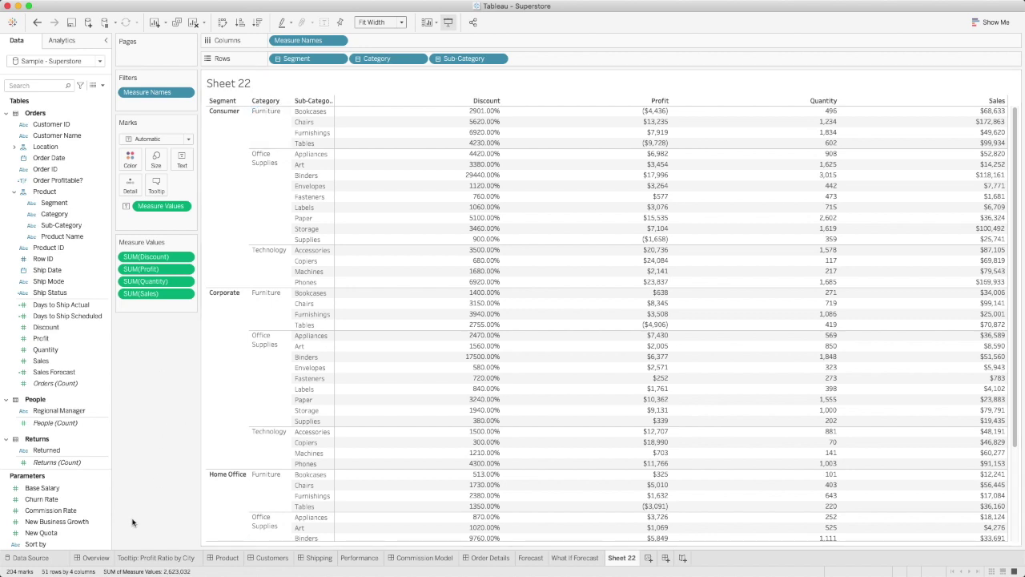
{"action": "left_click", "coordinate": [95, 557]}
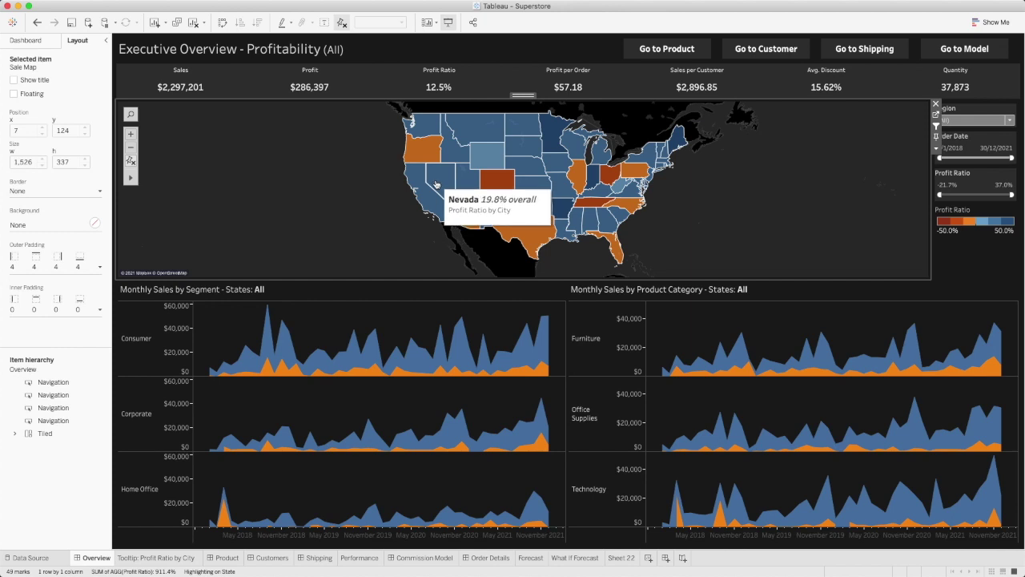
In the Sale Map tooltip, insert the Tooltip: Profit Ratio by City sheet on a new line.
{"action": "left_click", "coordinate": [936, 114]}
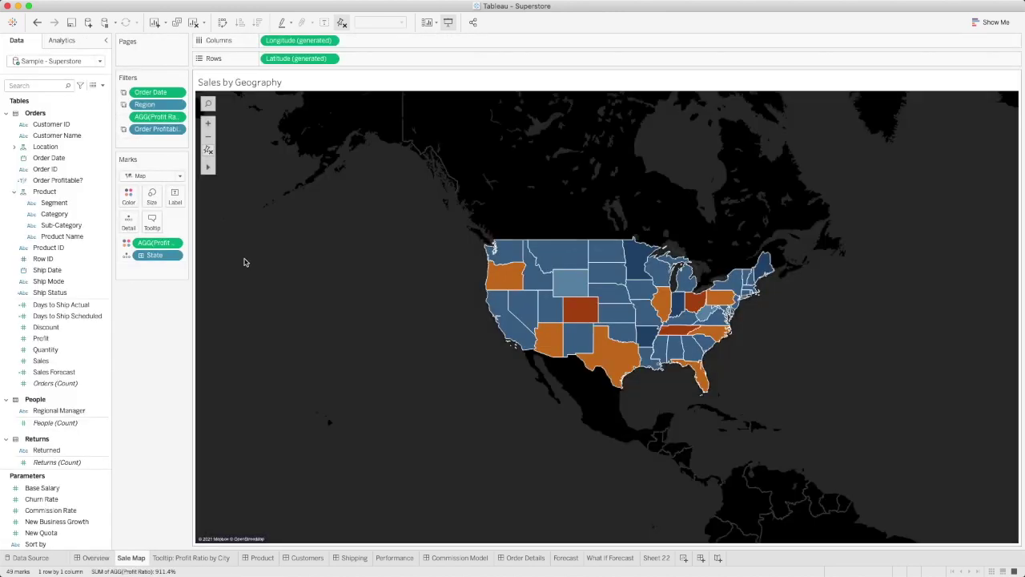
{"action": "left_click", "coordinate": [152, 222]}
{"action": "left_click", "coordinate": [454, 239]}
{"action": "key", "text": "Return"}
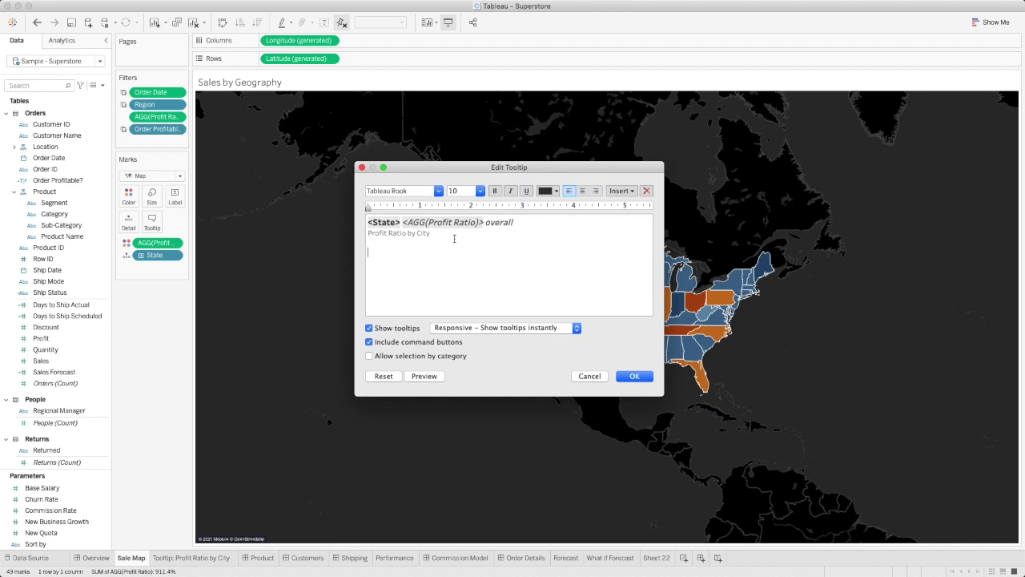
{"action": "left_click", "coordinate": [633, 192]}
{"action": "mouse_move", "coordinate": [648, 204]}
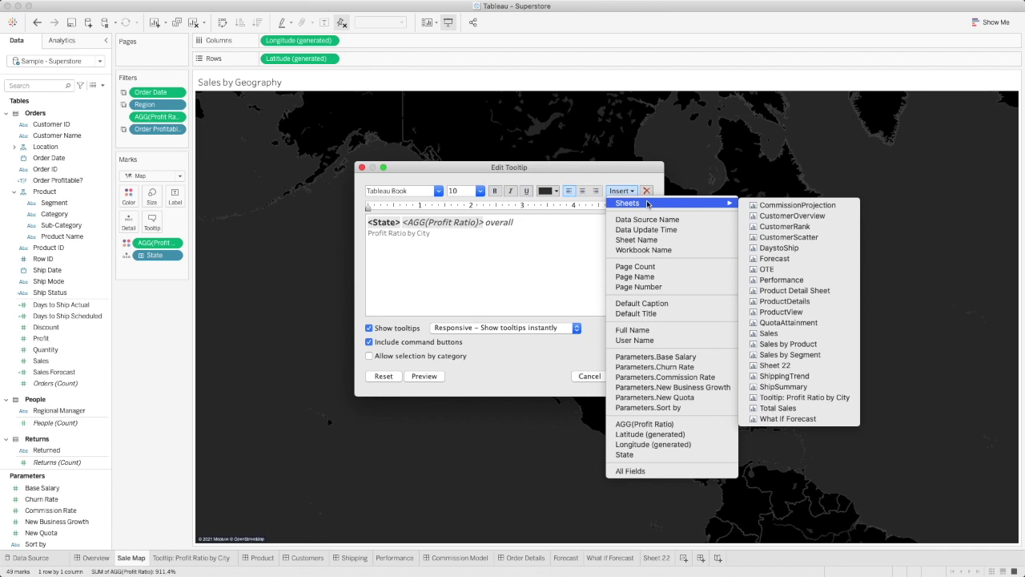
{"action": "left_click", "coordinate": [648, 203]}
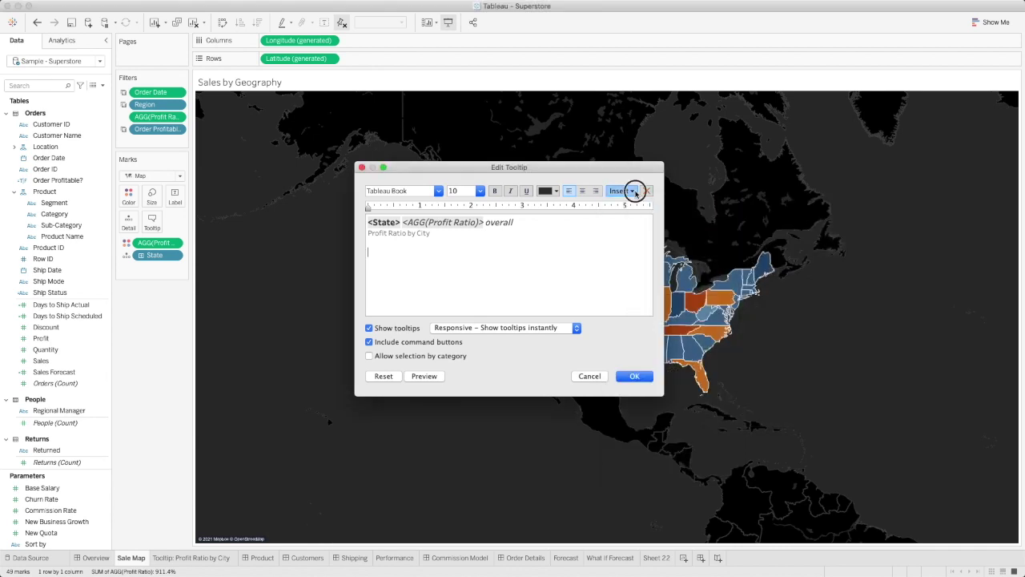
{"action": "left_click", "coordinate": [633, 190]}
{"action": "mouse_move", "coordinate": [641, 202]}
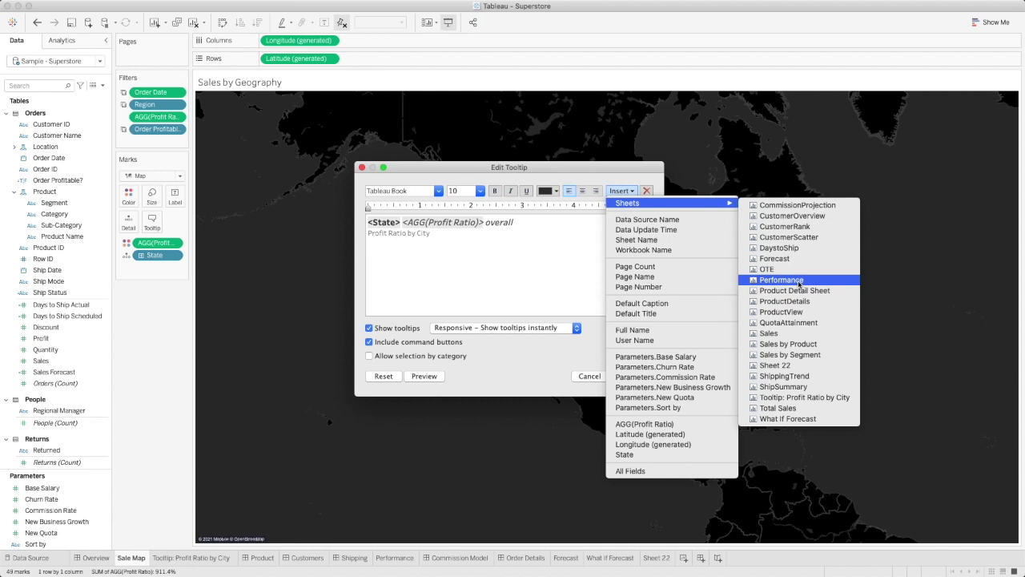
{"action": "left_click", "coordinate": [795, 403]}
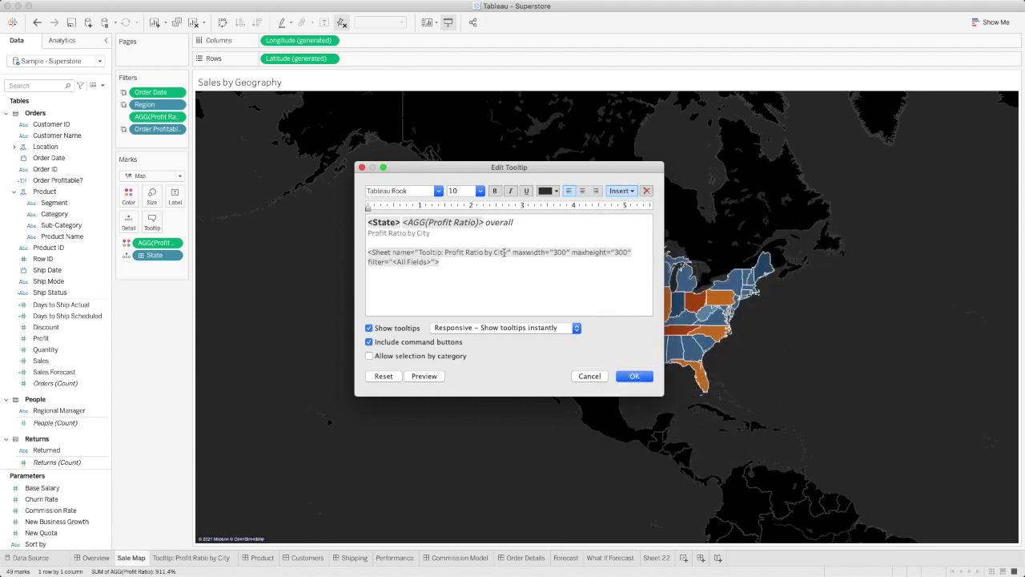
Limit the embedded tooltip sheet to maxwidth 600 and maxheight 400, and apply.
{"action": "triple_click", "coordinate": [559, 252]}
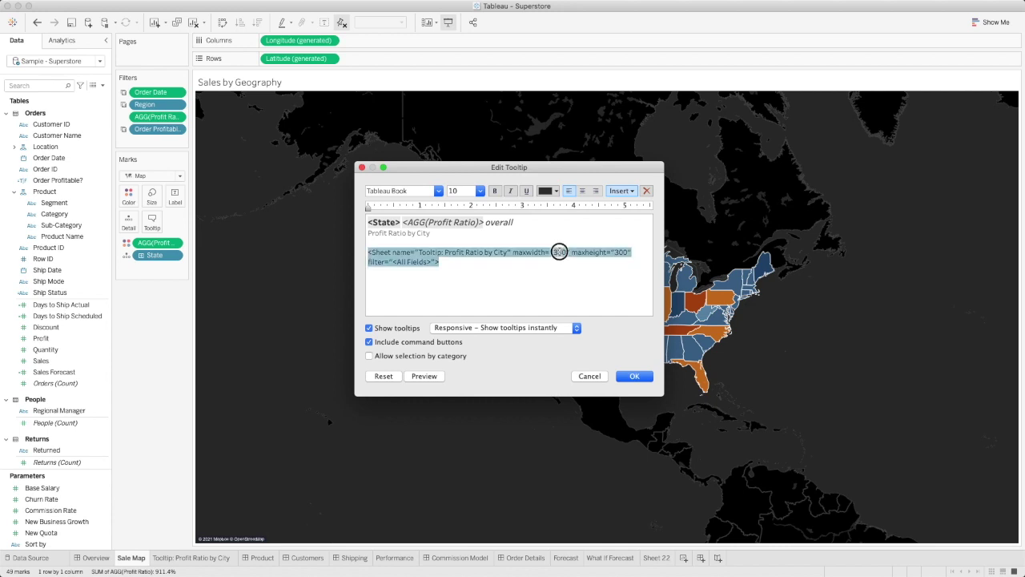
{"action": "double_click", "coordinate": [559, 252]}
{"action": "type", "text": "600"}
{"action": "double_click", "coordinate": [619, 252]}
{"action": "type", "text": "400"}
{"action": "left_click", "coordinate": [634, 375]}
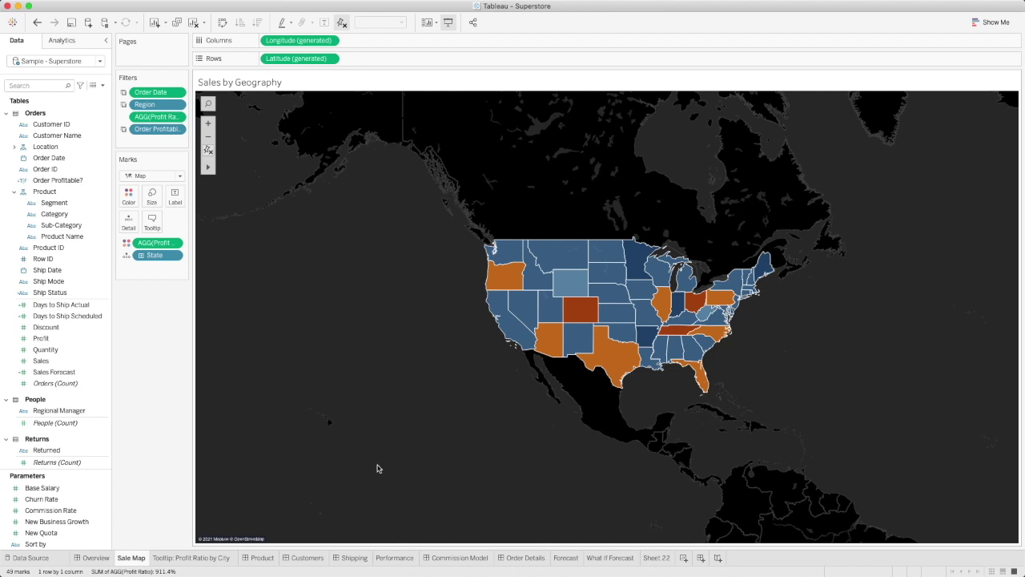
Preview Idaho's Profit Ratio by City tooltip, then return to Executive Overview with the Dashboard pane showing.
{"action": "mouse_move", "coordinate": [534, 287]}
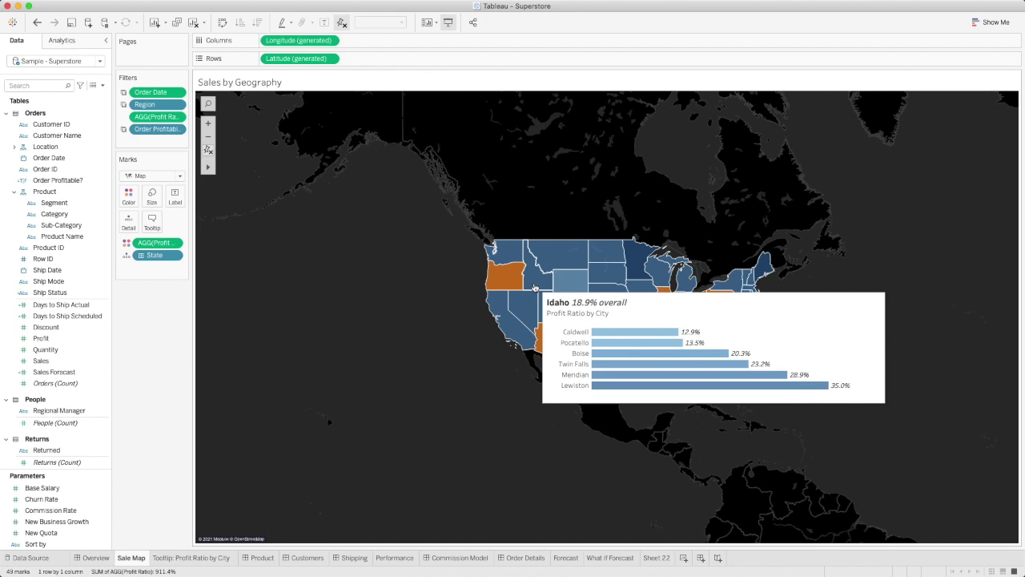
{"action": "mouse_move", "coordinate": [563, 260]}
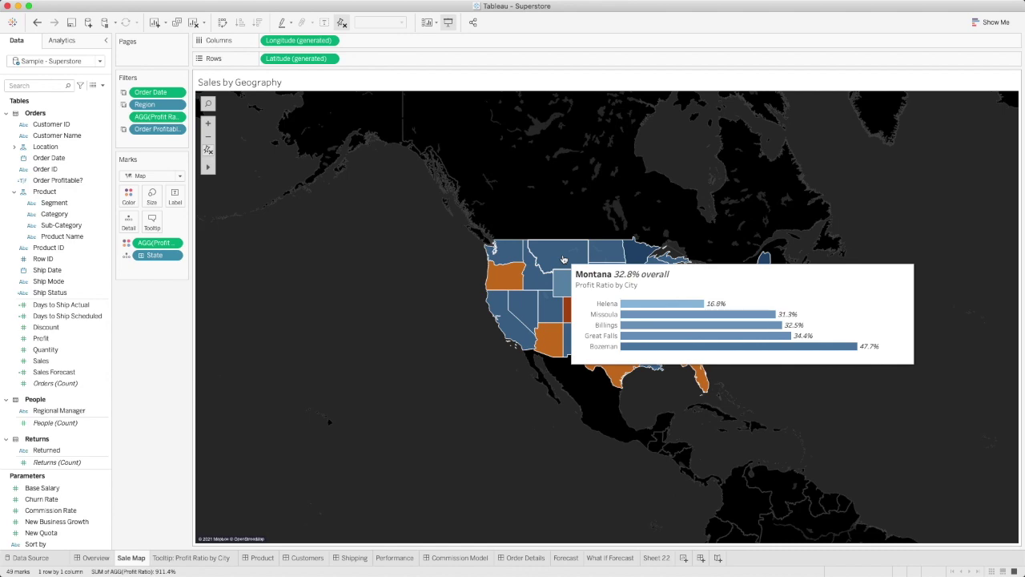
{"action": "left_click", "coordinate": [97, 557]}
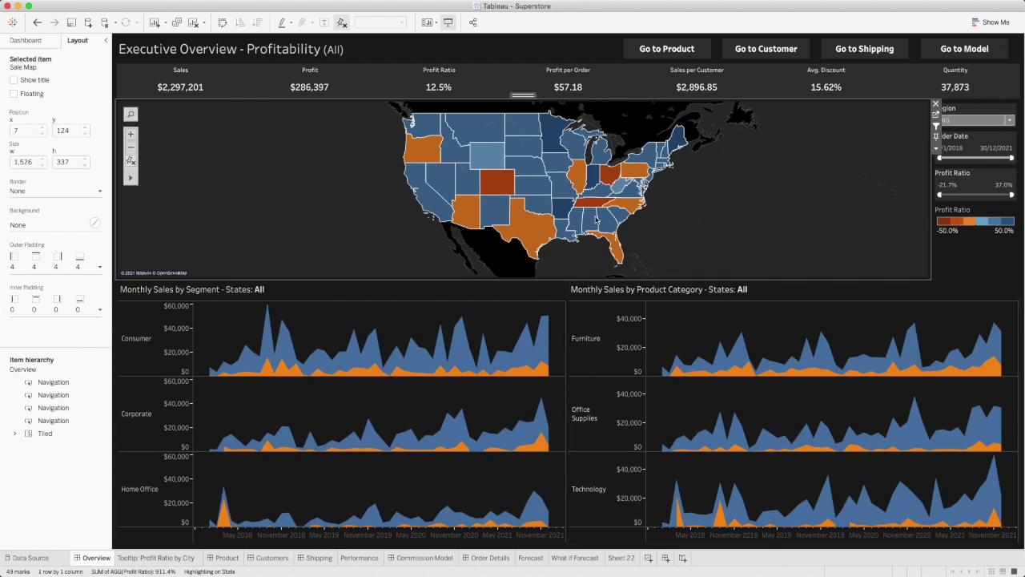
{"action": "mouse_move", "coordinate": [531, 206]}
{"action": "left_click", "coordinate": [27, 40]}
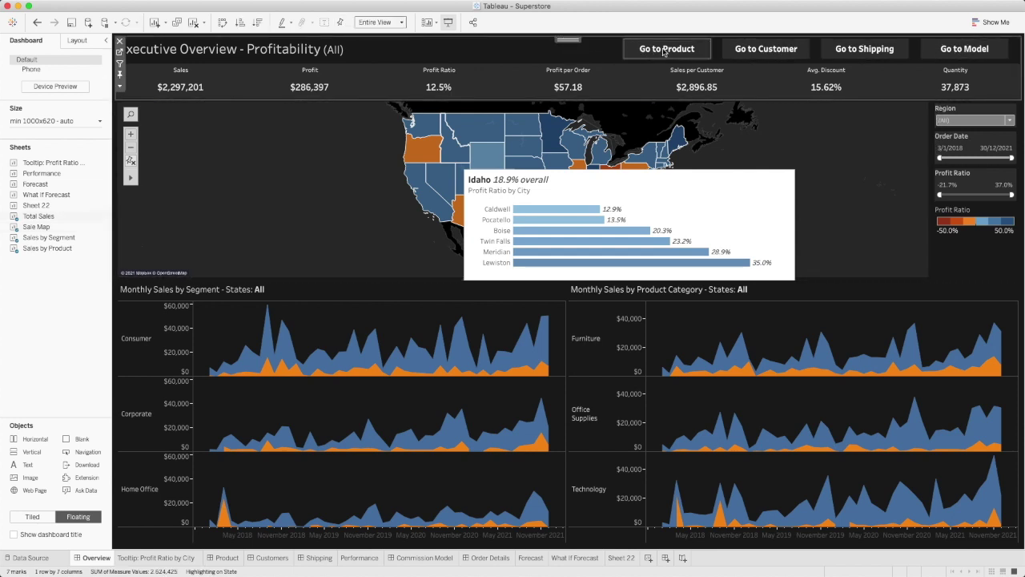
{"action": "left_click", "coordinate": [831, 85]}
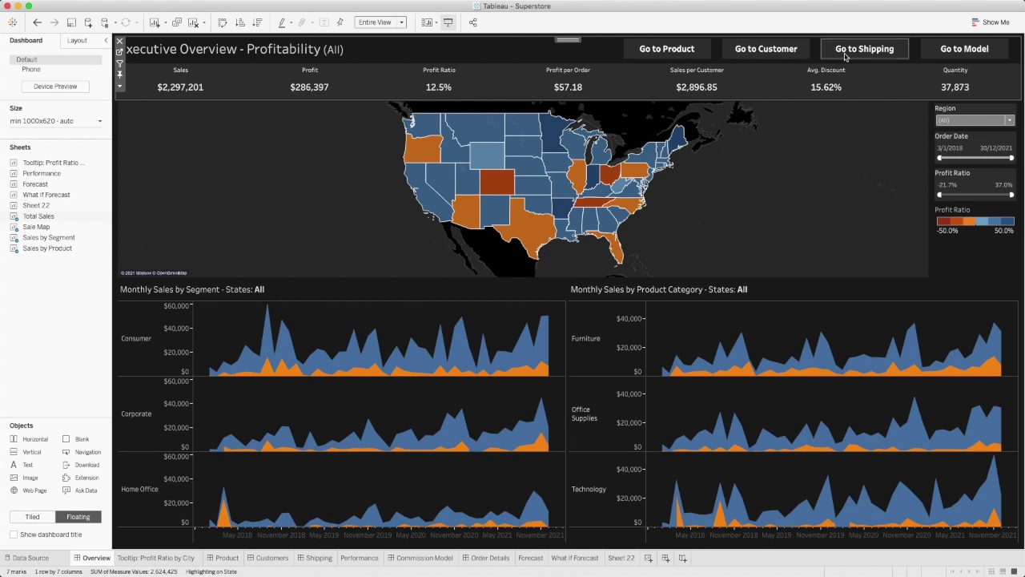
{"action": "left_click", "coordinate": [682, 53]}
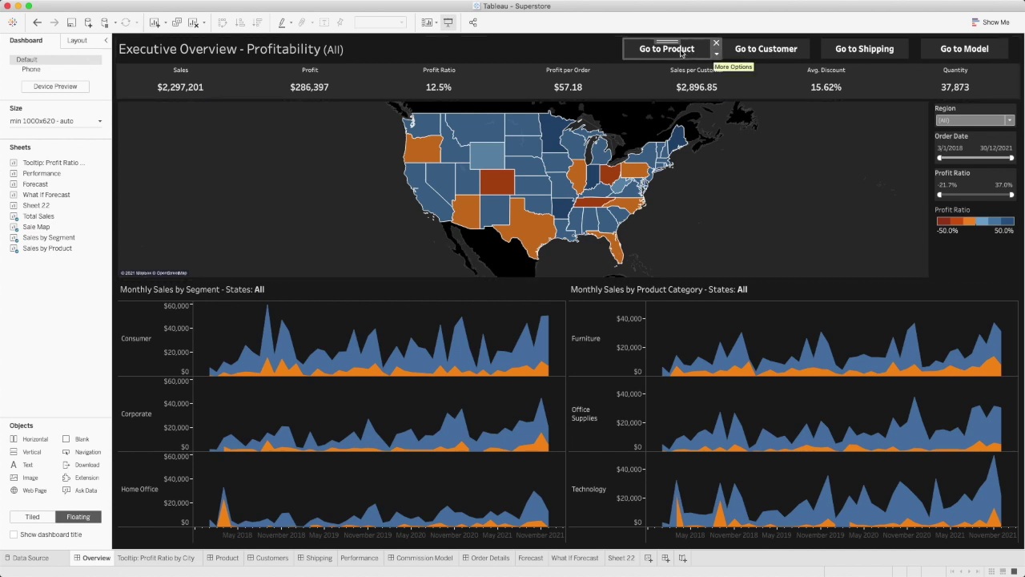
{"action": "left_click", "coordinate": [717, 56]}
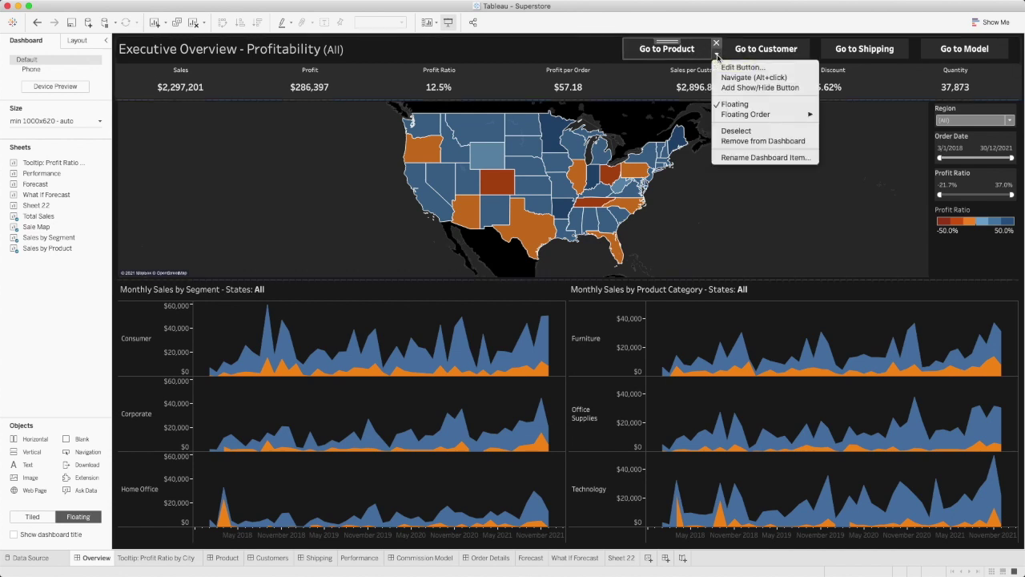
{"action": "left_click", "coordinate": [730, 77]}
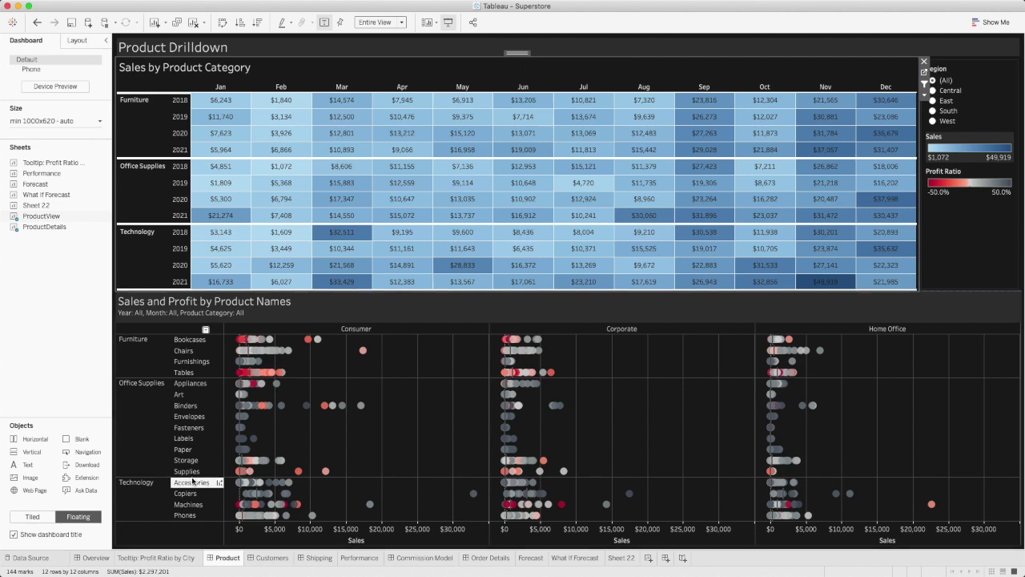
{"action": "left_click", "coordinate": [96, 557]}
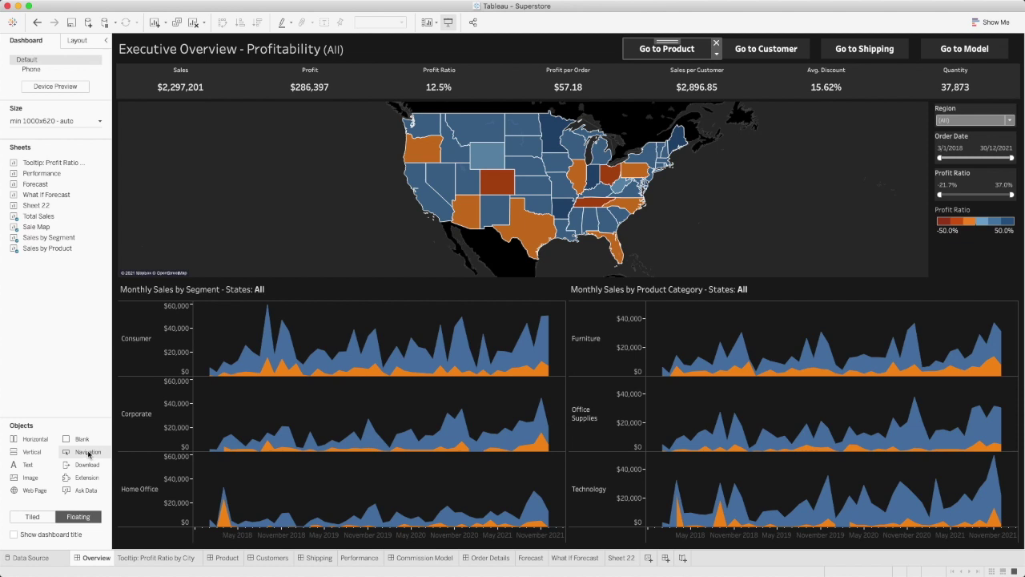
Place a floating navigation button over the map and bring up its Edit Button settings.
{"action": "left_click_drag", "start_coordinate": [83, 456], "coordinate": [177, 128]}
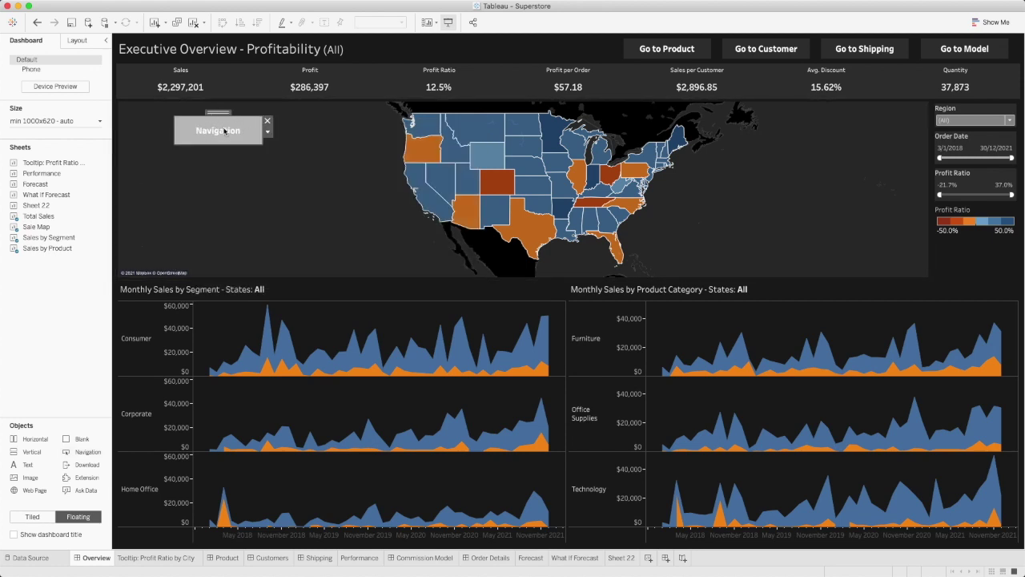
{"action": "left_click", "coordinate": [267, 132]}
{"action": "left_click", "coordinate": [276, 146]}
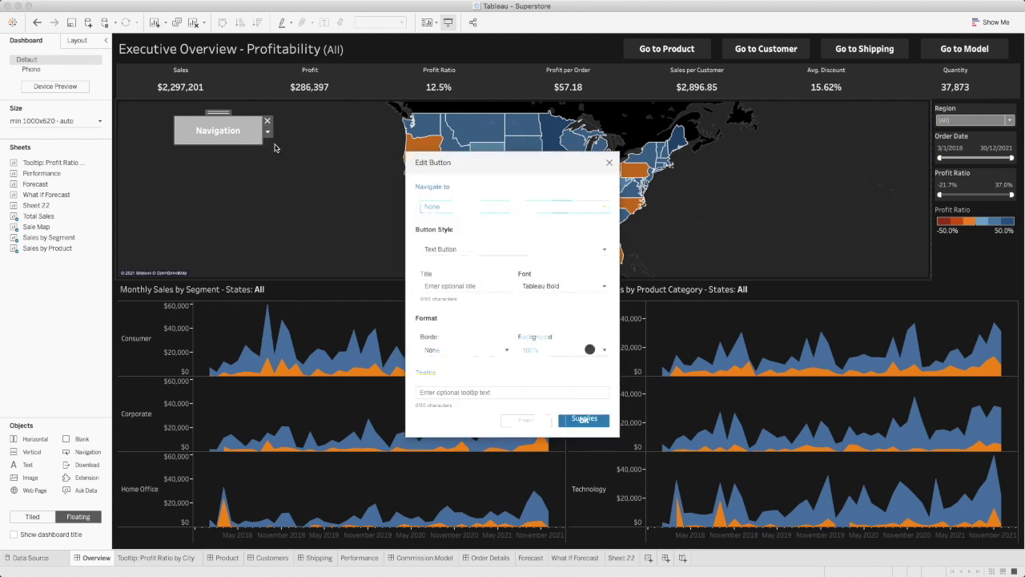
{"action": "left_click_drag", "start_coordinate": [474, 162], "coordinate": [274, 105]}
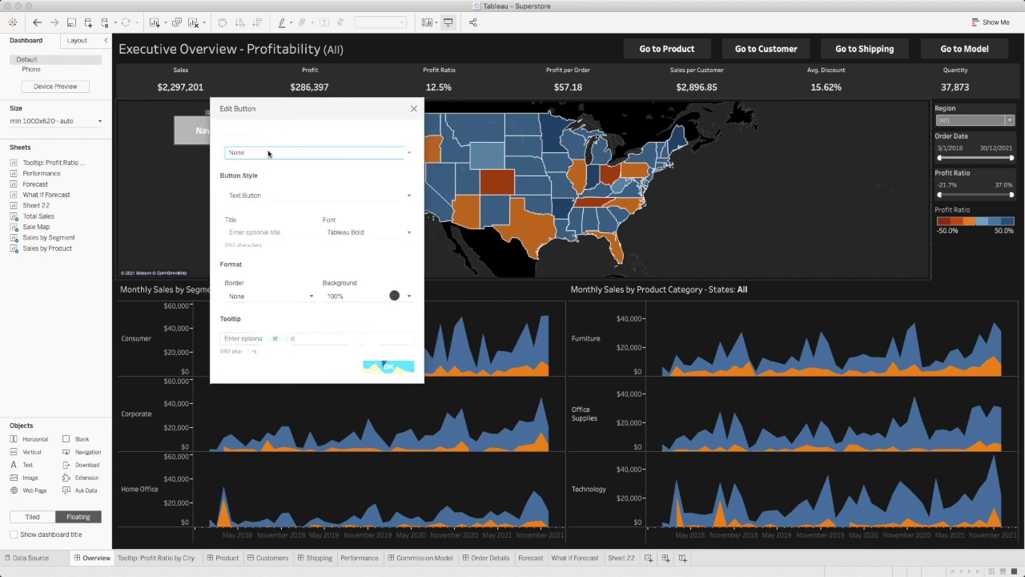
{"action": "left_click_drag", "start_coordinate": [288, 112], "coordinate": [277, 125]}
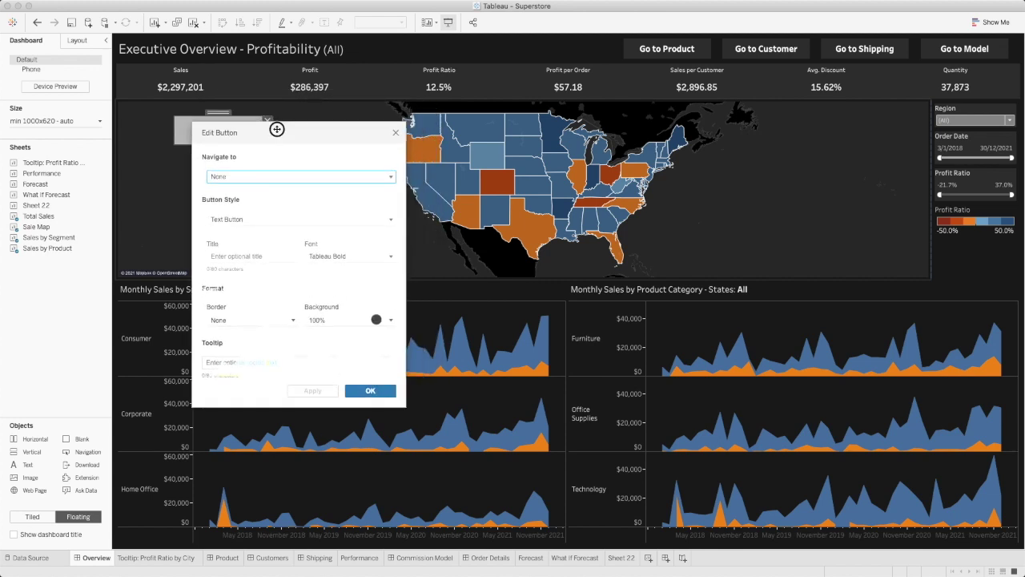
Make it a text button navigating to Product, titled 'Go to Product new'.
{"action": "left_click", "coordinate": [243, 178]}
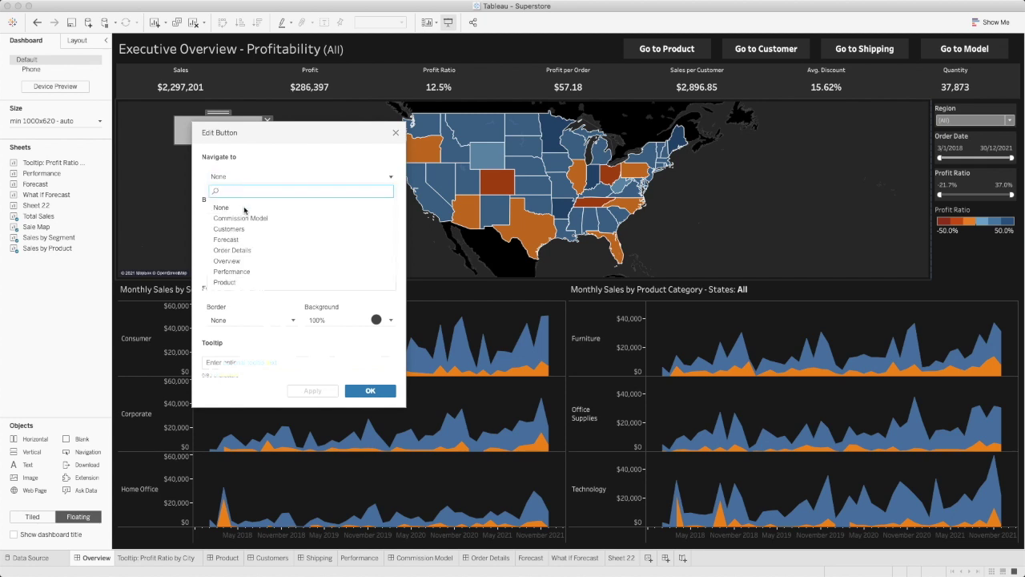
{"action": "left_click", "coordinate": [225, 282]}
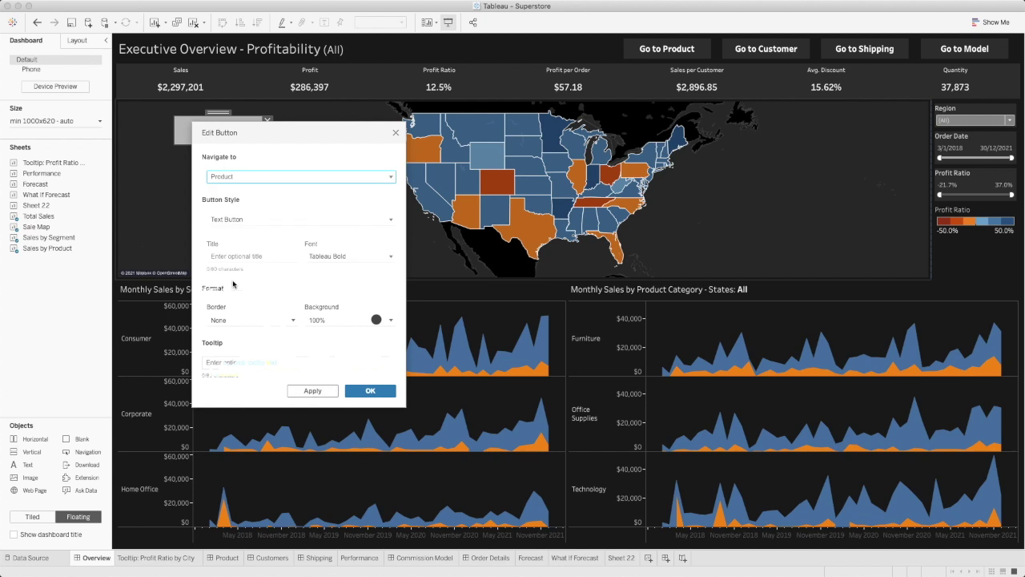
{"action": "left_click", "coordinate": [255, 221]}
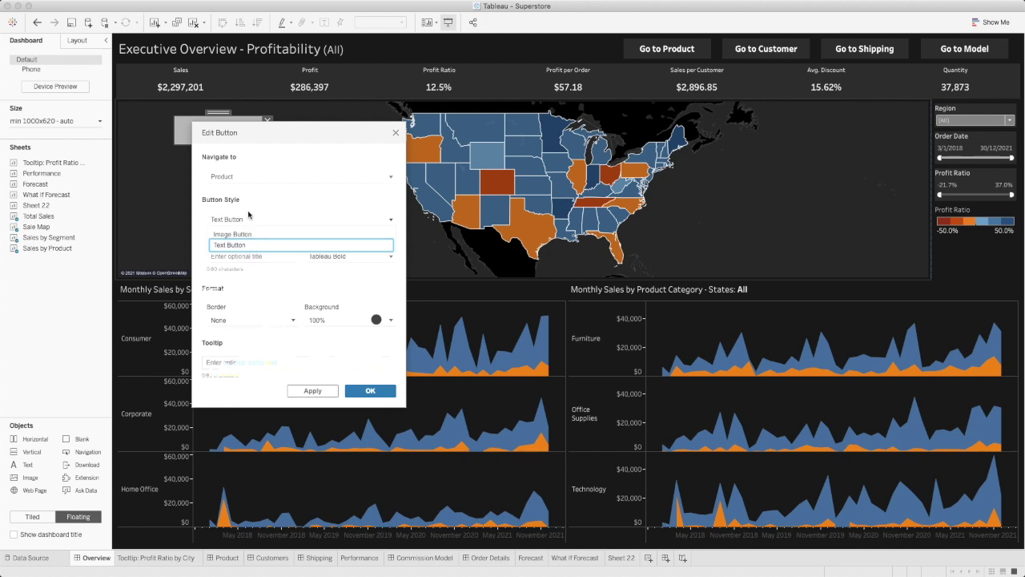
{"action": "left_click", "coordinate": [239, 256]}
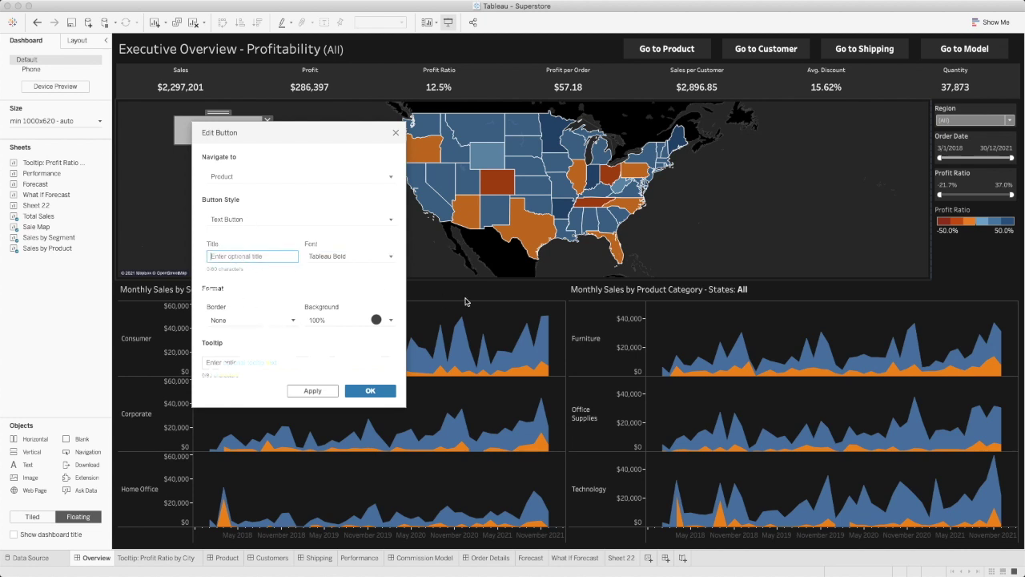
{"action": "type", "text": "Go to Product new"}
{"action": "left_click", "coordinate": [376, 394]}
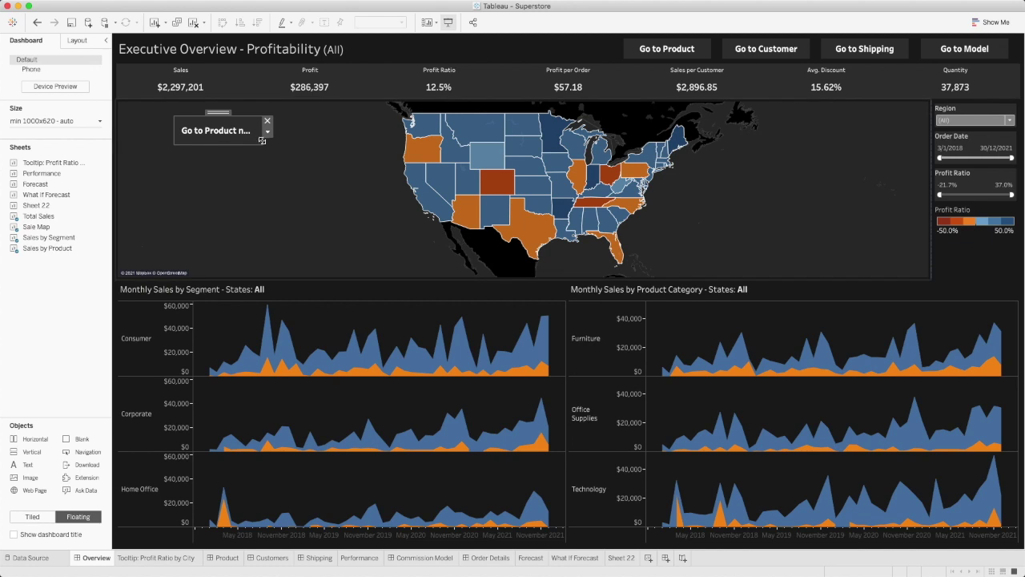
Widen the Go to Product new button, then use its Navigate option to reach Product Drilldown.
{"action": "left_click_drag", "start_coordinate": [262, 136], "coordinate": [302, 141]}
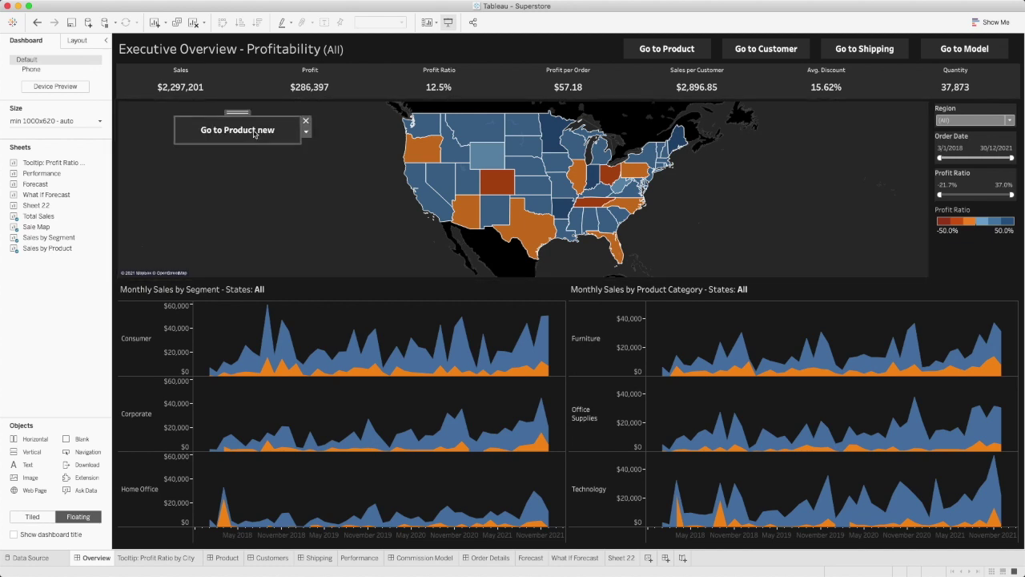
{"action": "left_click", "coordinate": [305, 132]}
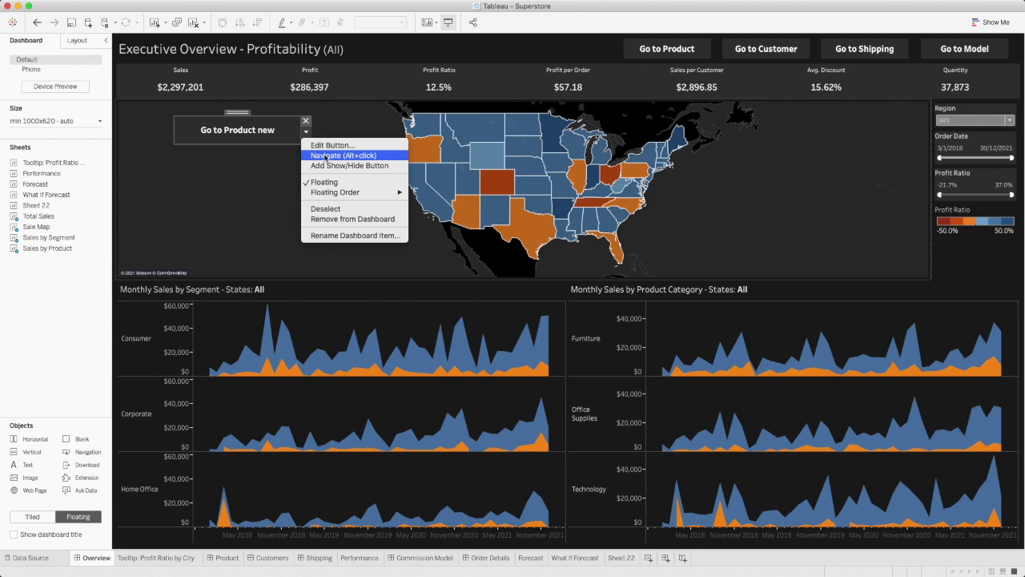
{"action": "left_click", "coordinate": [326, 155]}
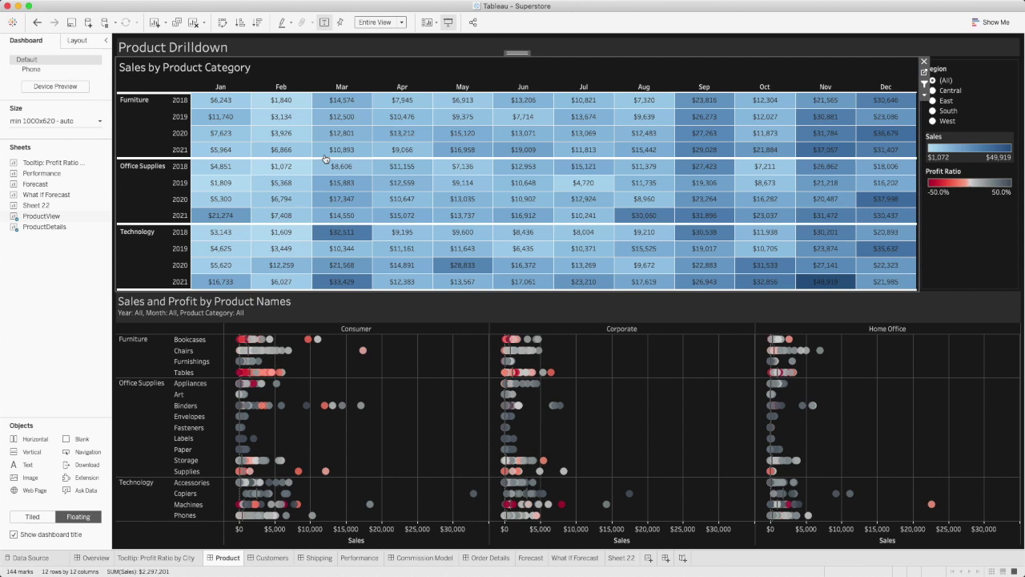
{"action": "mouse_move", "coordinate": [325, 159]}
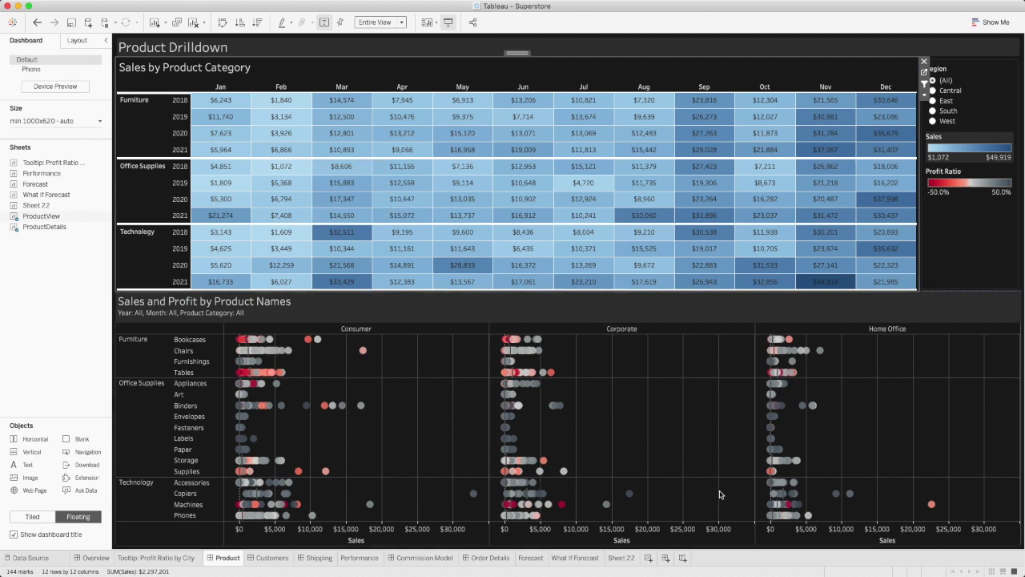
{"action": "mouse_move", "coordinate": [829, 564]}
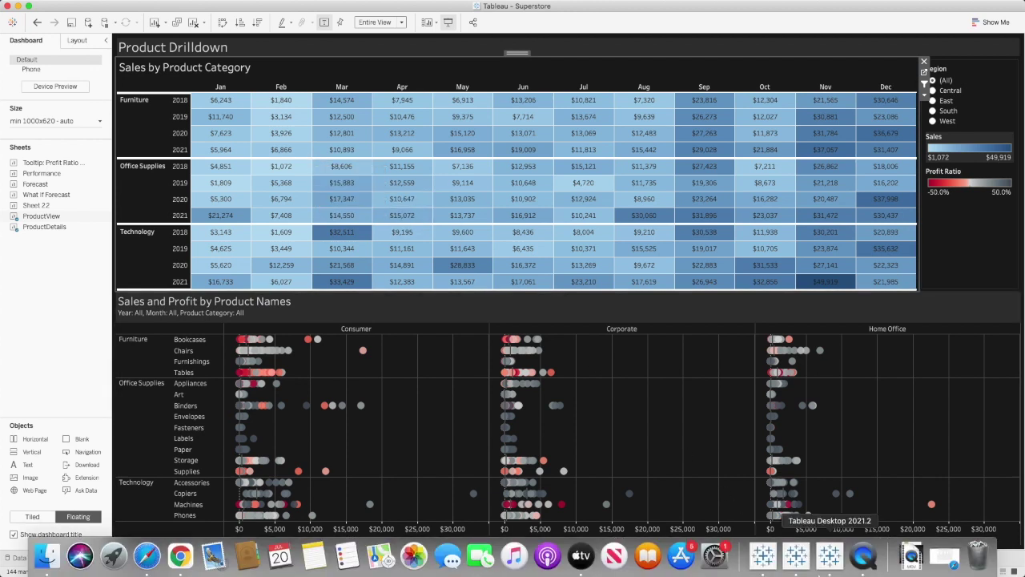
Switch to the set-actions drill-down workbook and collapse Furniture to its category total.
{"action": "left_click", "coordinate": [803, 563]}
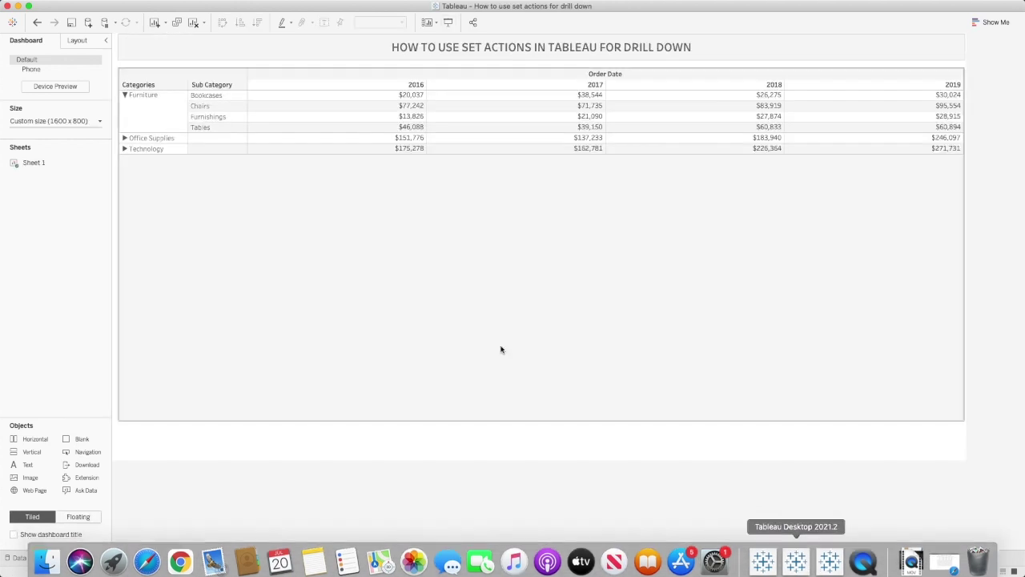
{"action": "left_click", "coordinate": [127, 96]}
{"action": "left_click", "coordinate": [127, 97]}
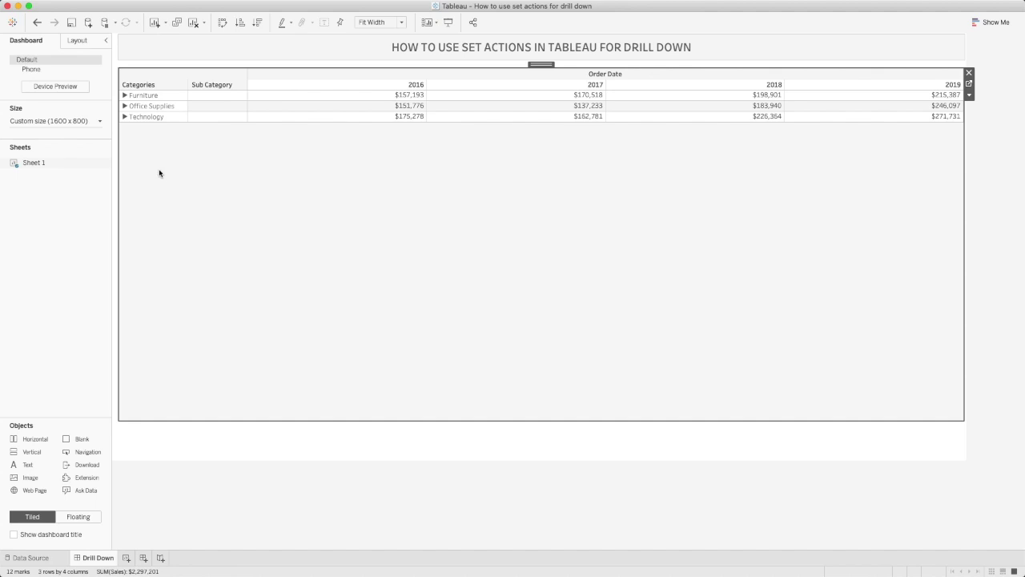
{"action": "left_click", "coordinate": [142, 96]}
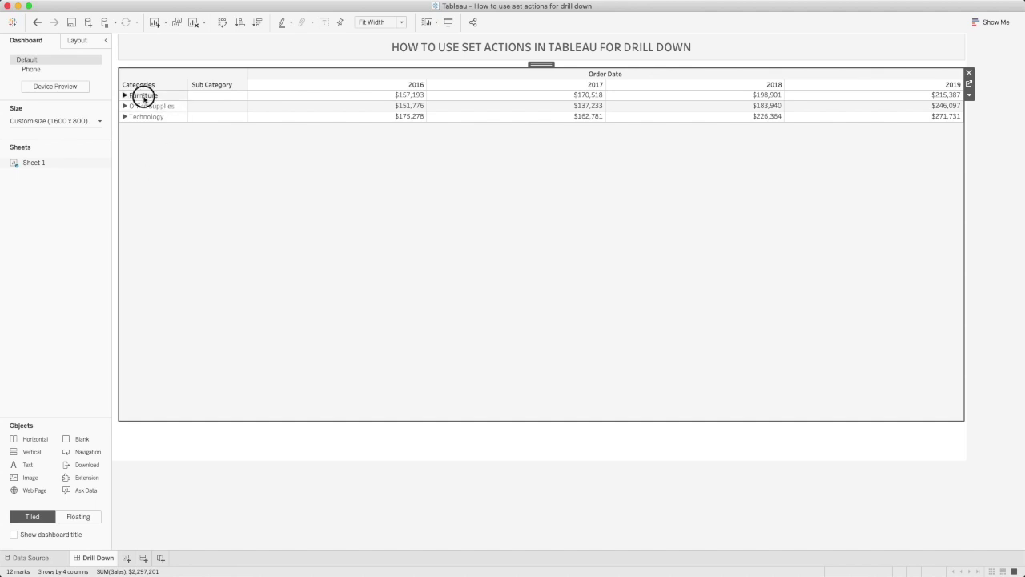
{"action": "left_click", "coordinate": [151, 138]}
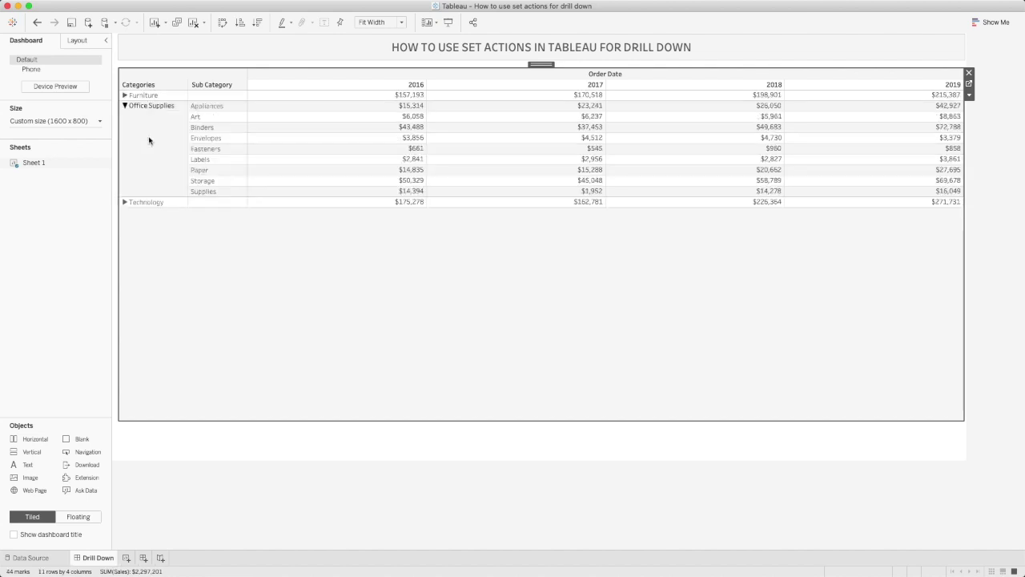
{"action": "left_click", "coordinate": [151, 202]}
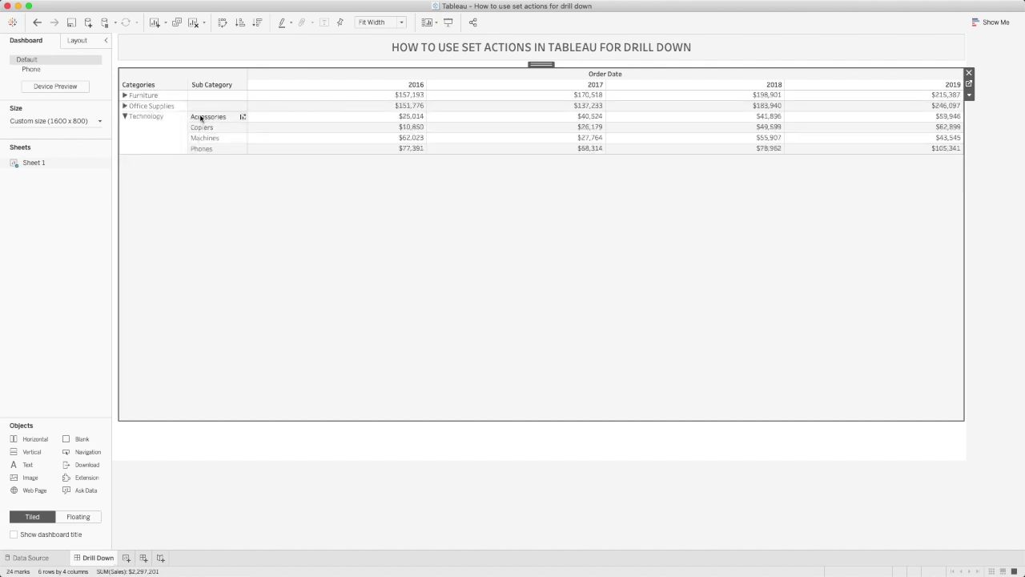
{"action": "left_click", "coordinate": [133, 122]}
{"action": "left_click", "coordinate": [276, 220]}
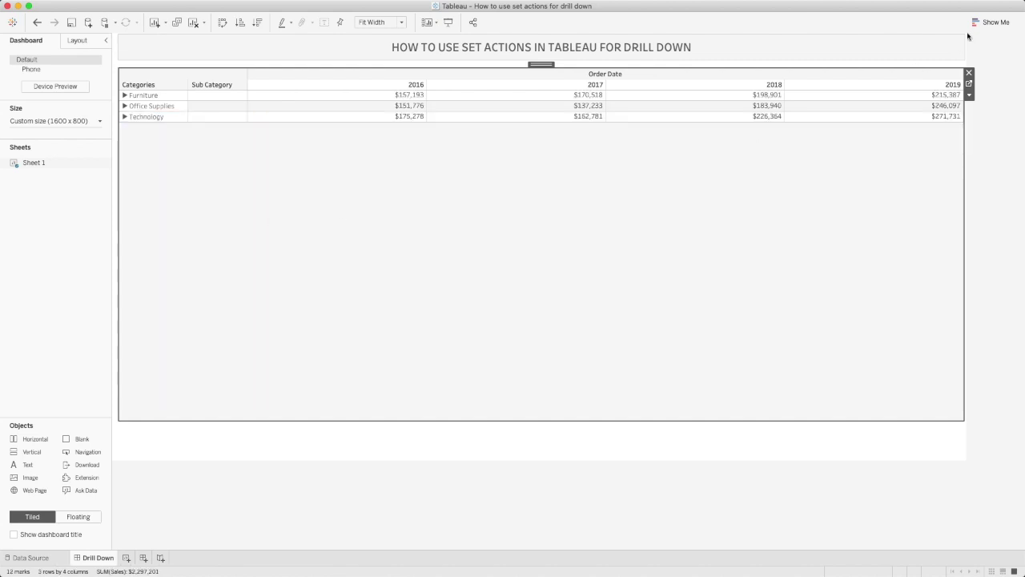
Go to Sheet 1 behind the drill-down table and clear the Data pane field search.
{"action": "left_click", "coordinate": [969, 83]}
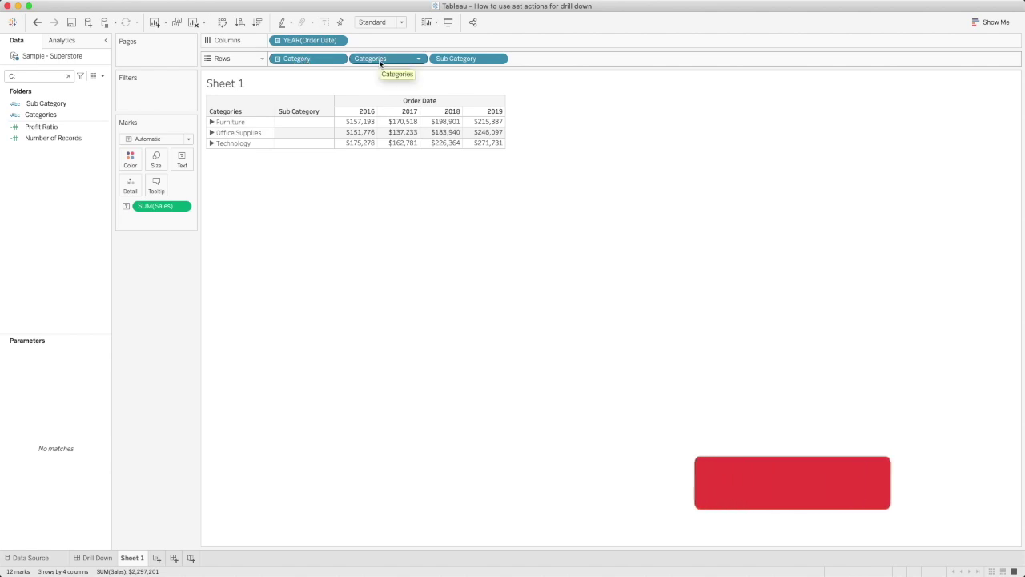
{"action": "left_click", "coordinate": [54, 105]}
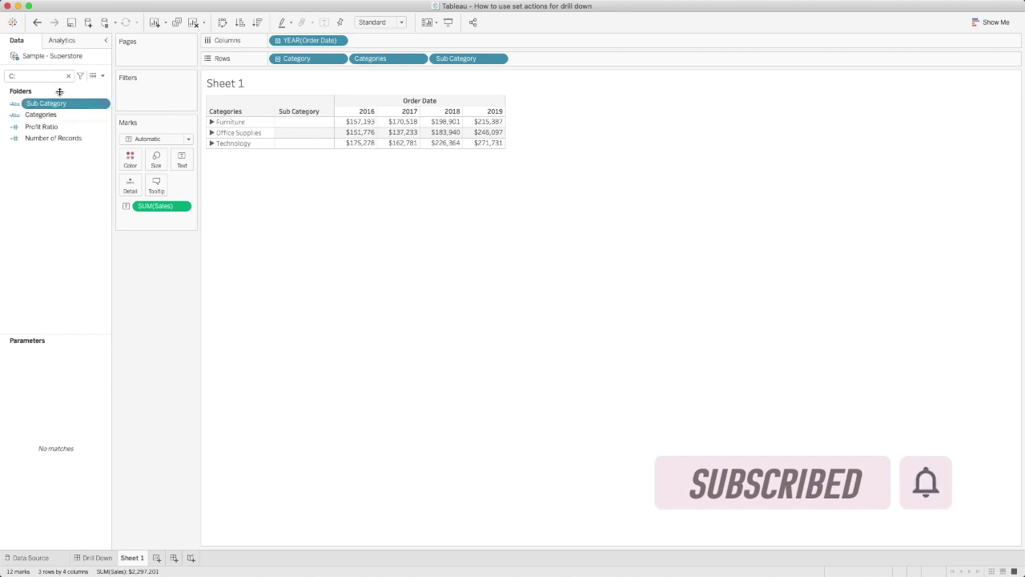
{"action": "left_click", "coordinate": [68, 76]}
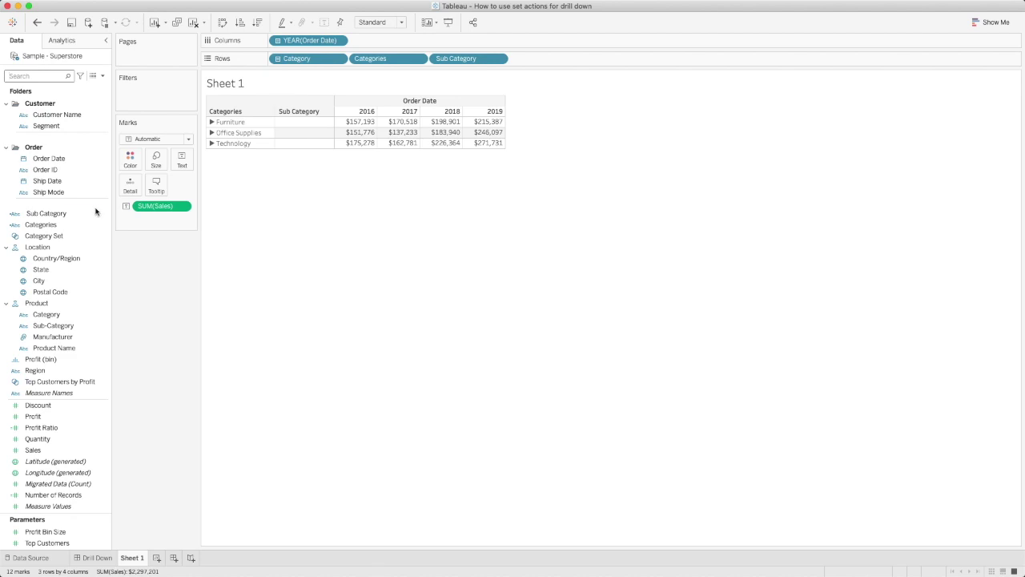
{"action": "right_click", "coordinate": [54, 239]}
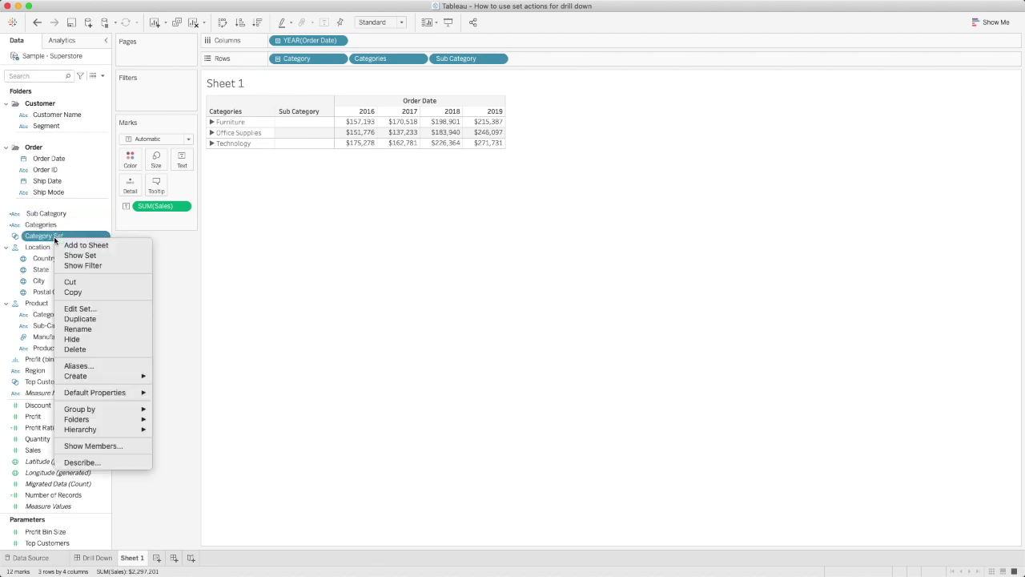
{"action": "left_click", "coordinate": [184, 261]}
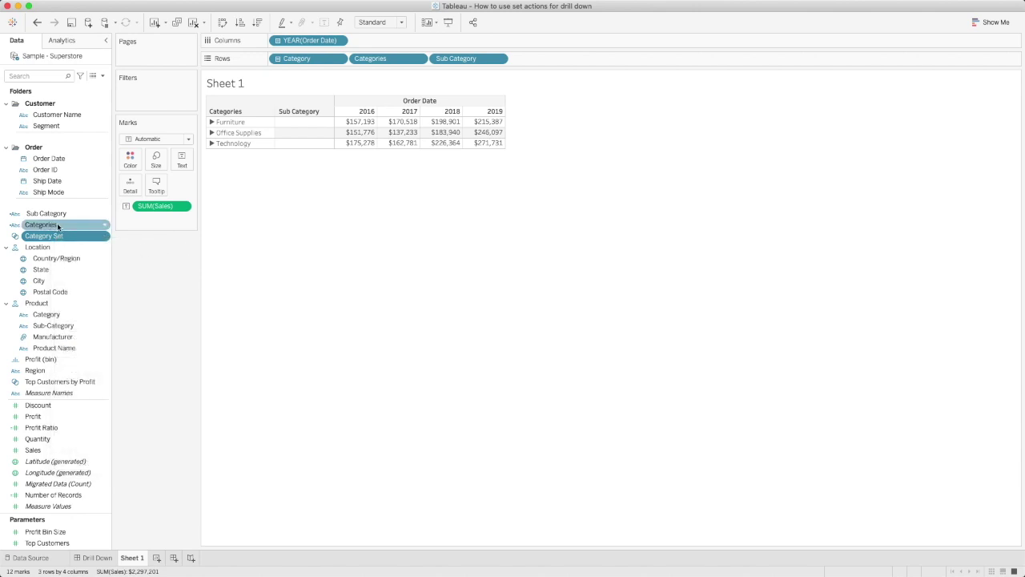
Create Category Set 2 from the Category field with Furniture included.
{"action": "right_click", "coordinate": [53, 318]}
{"action": "mouse_move", "coordinate": [101, 398]}
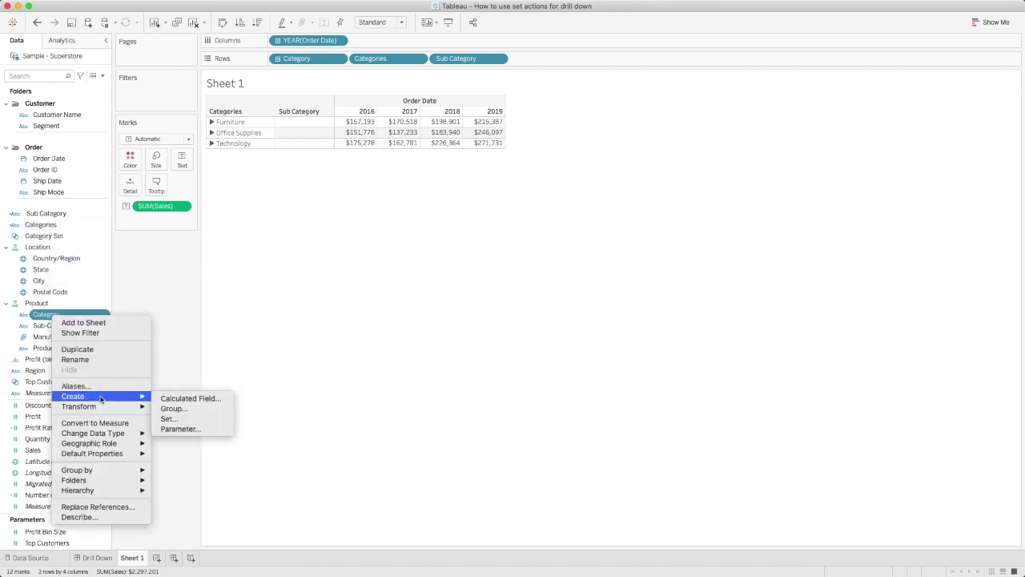
{"action": "left_click", "coordinate": [171, 418]}
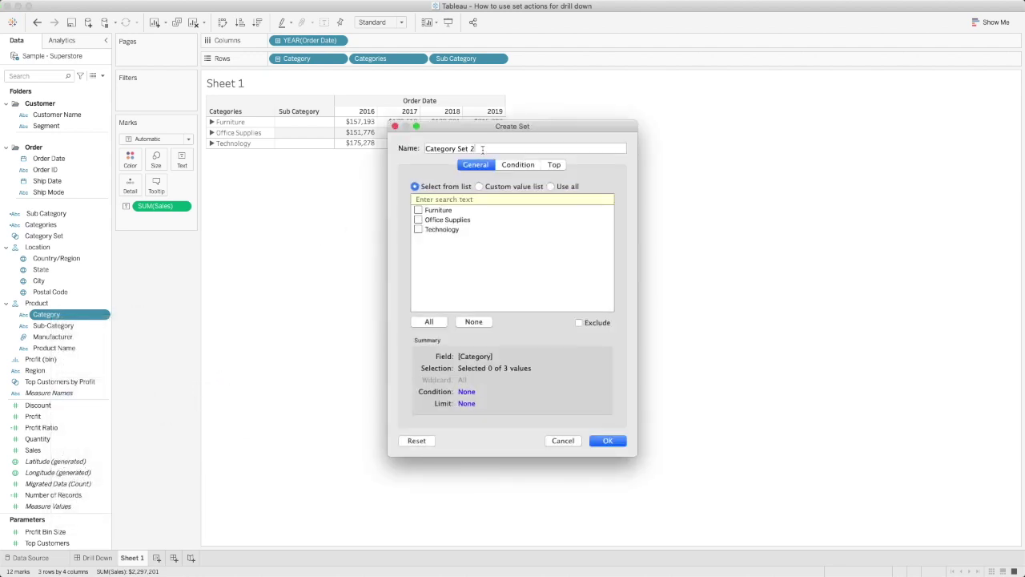
{"action": "left_click", "coordinate": [418, 210]}
{"action": "left_click", "coordinate": [608, 441]}
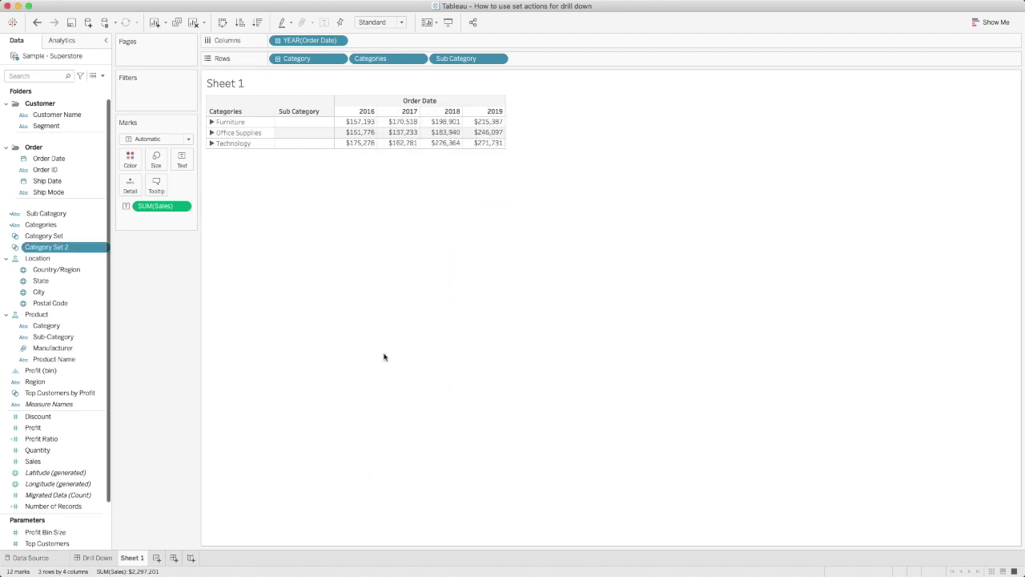
{"action": "left_click", "coordinate": [50, 236]}
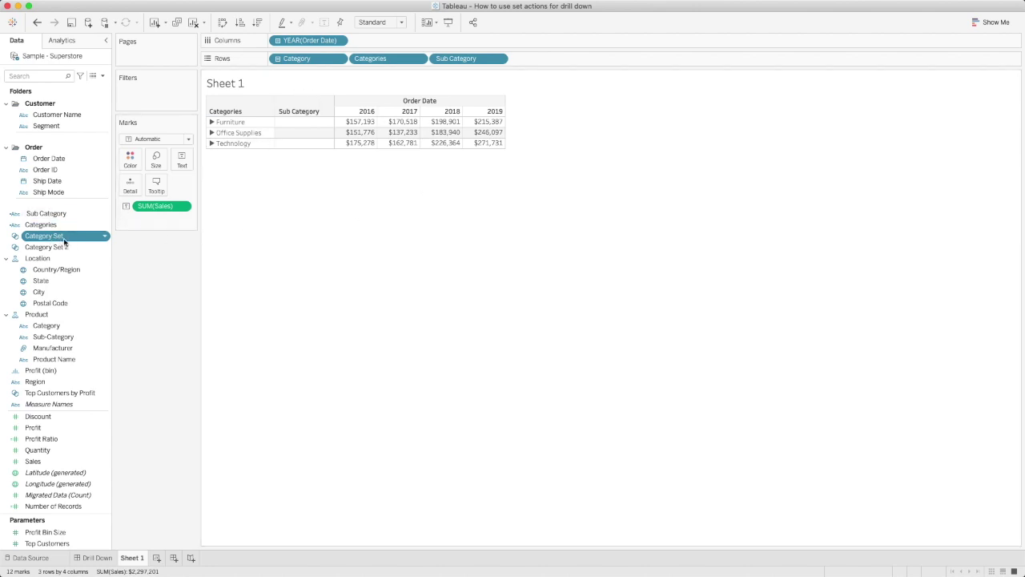
Add Furniture to Category Set, then filter the Data pane to calculated fields only.
{"action": "left_click", "coordinate": [106, 237]}
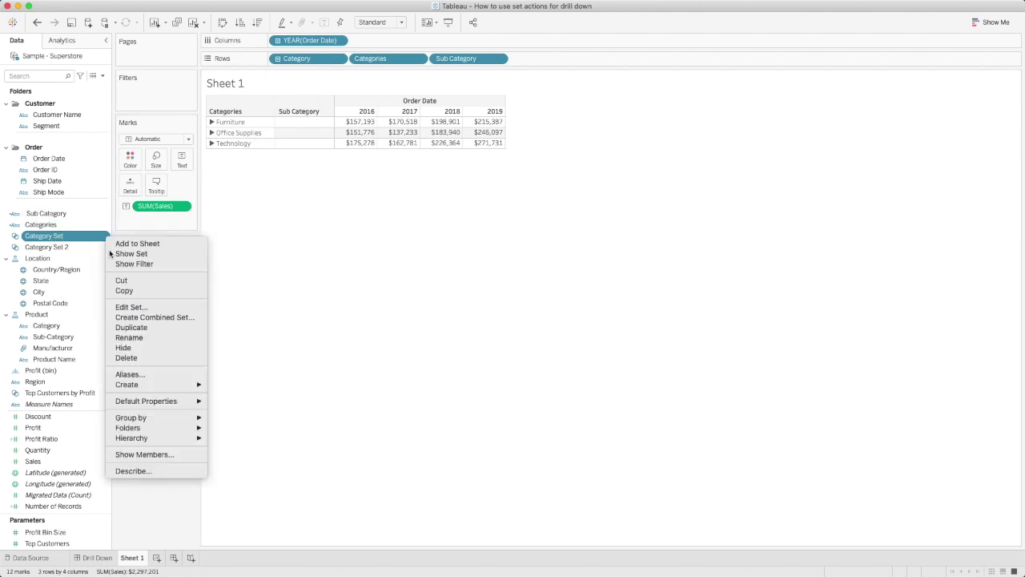
{"action": "left_click", "coordinate": [131, 306]}
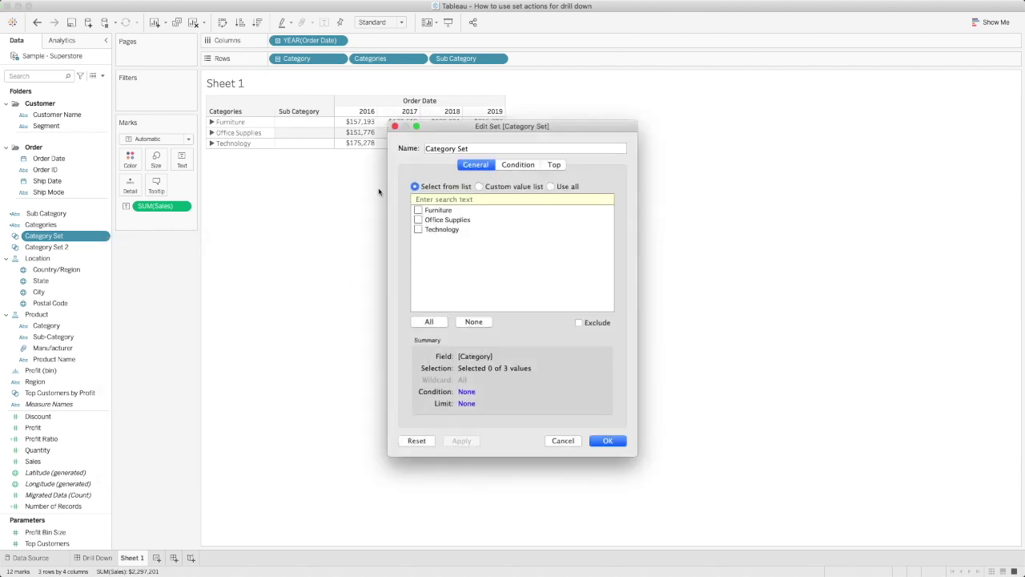
{"action": "left_click", "coordinate": [417, 210]}
{"action": "left_click", "coordinate": [606, 440]}
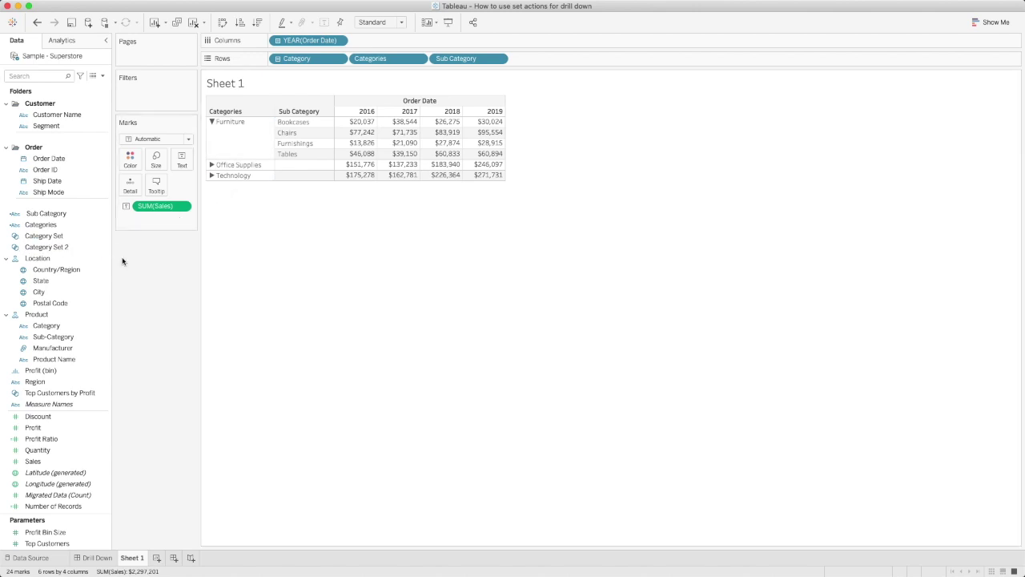
{"action": "left_click", "coordinate": [79, 77]}
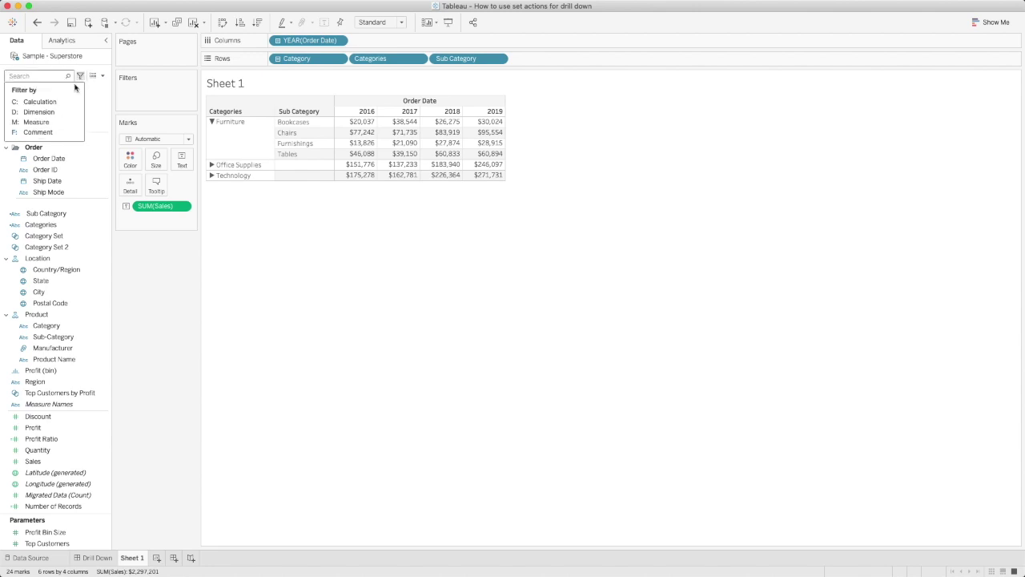
{"action": "left_click", "coordinate": [53, 103]}
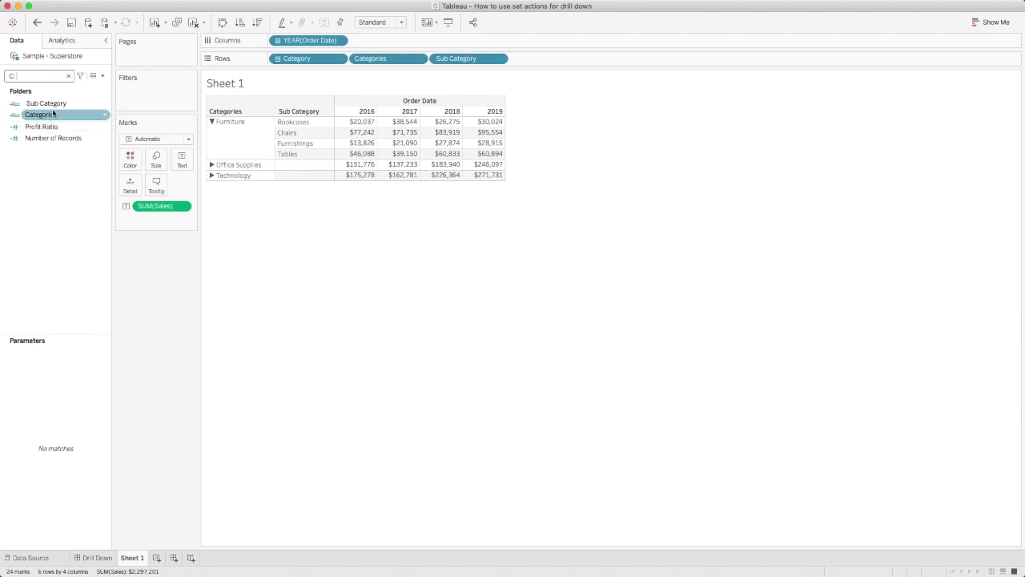
In the Categories calculation, add a space after the ▼ symbol before [Category] and apply.
{"action": "right_click", "coordinate": [56, 116]}
{"action": "left_click", "coordinate": [73, 173]}
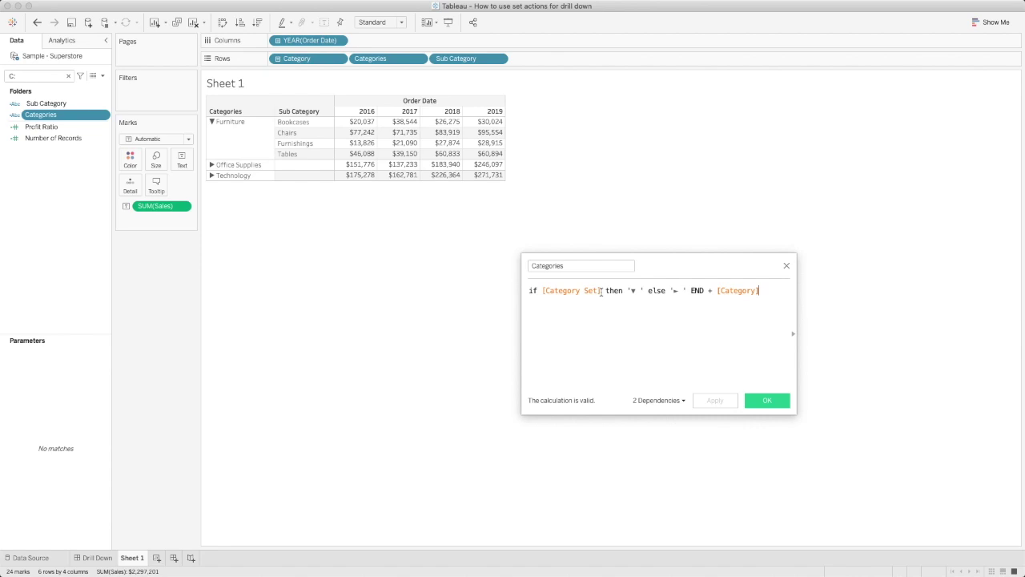
{"action": "left_click_drag", "start_coordinate": [642, 290], "coordinate": [686, 289]}
{"action": "left_click", "coordinate": [715, 291]}
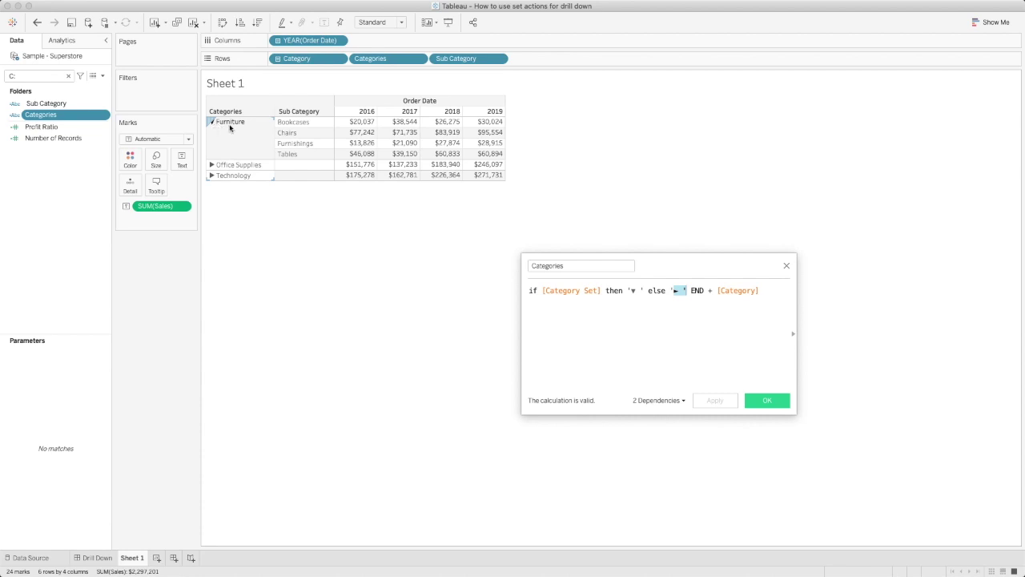
{"action": "left_click", "coordinate": [749, 407]}
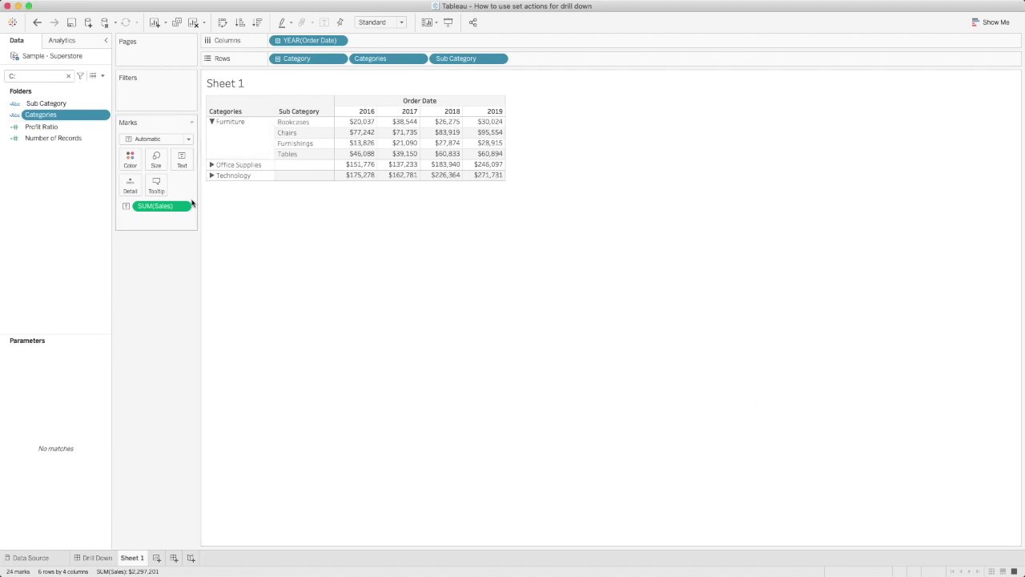
Review the Sub Category IF [Category Set] formula, then collapse Furniture to its $157,193 2016 total.
{"action": "right_click", "coordinate": [54, 104]}
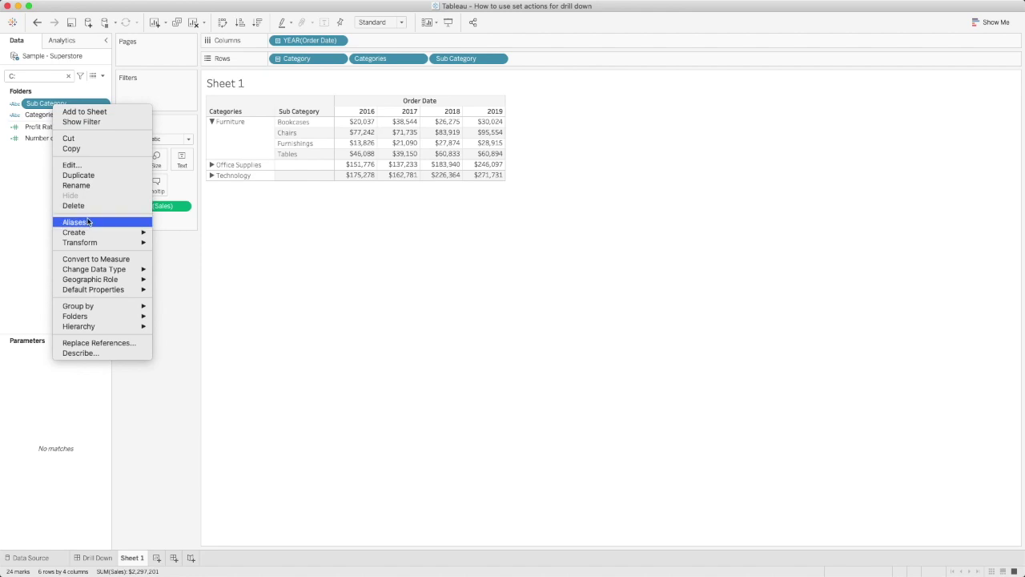
{"action": "left_click", "coordinate": [72, 164]}
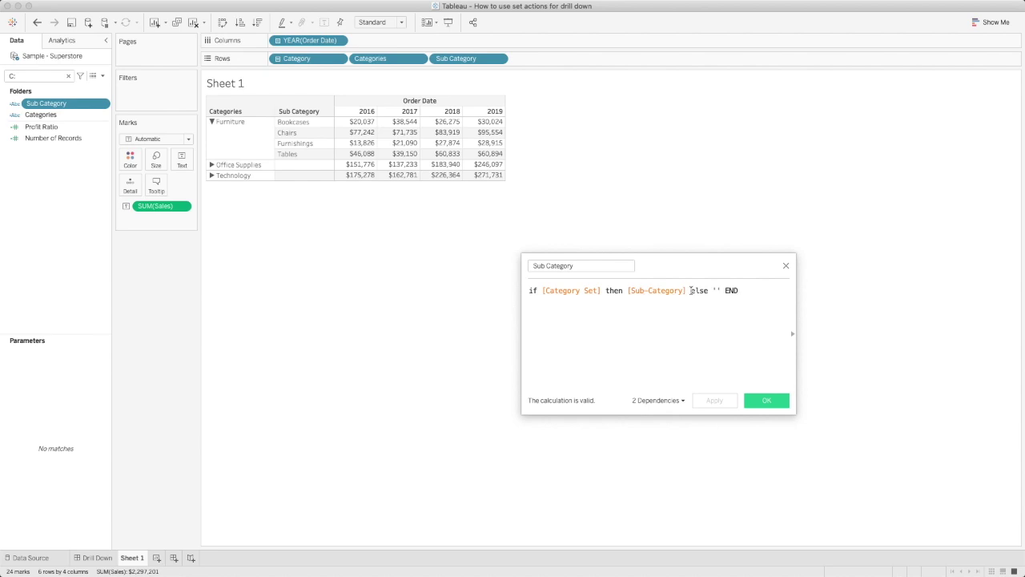
{"action": "left_click", "coordinate": [232, 131]}
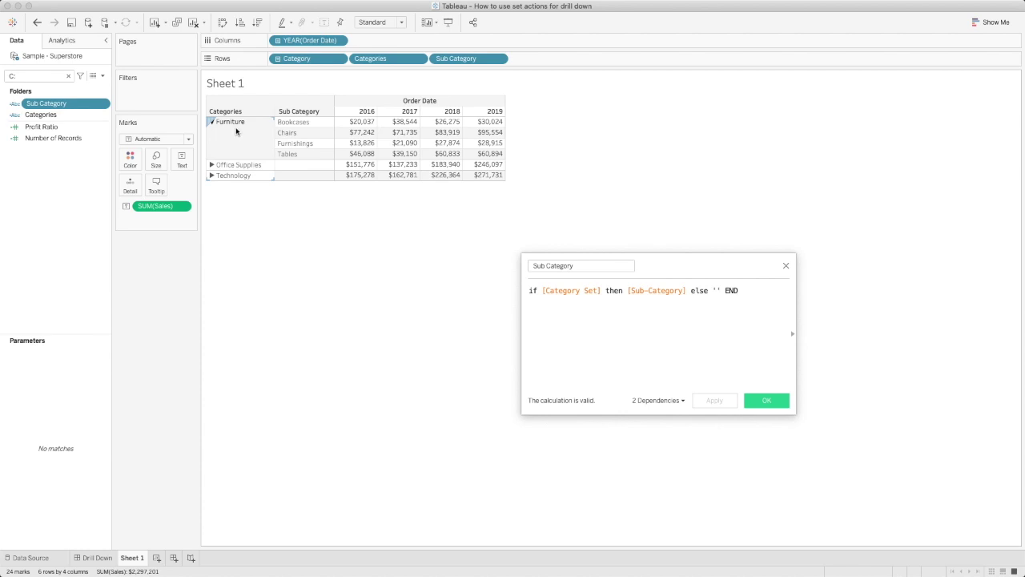
{"action": "left_click", "coordinate": [282, 122]}
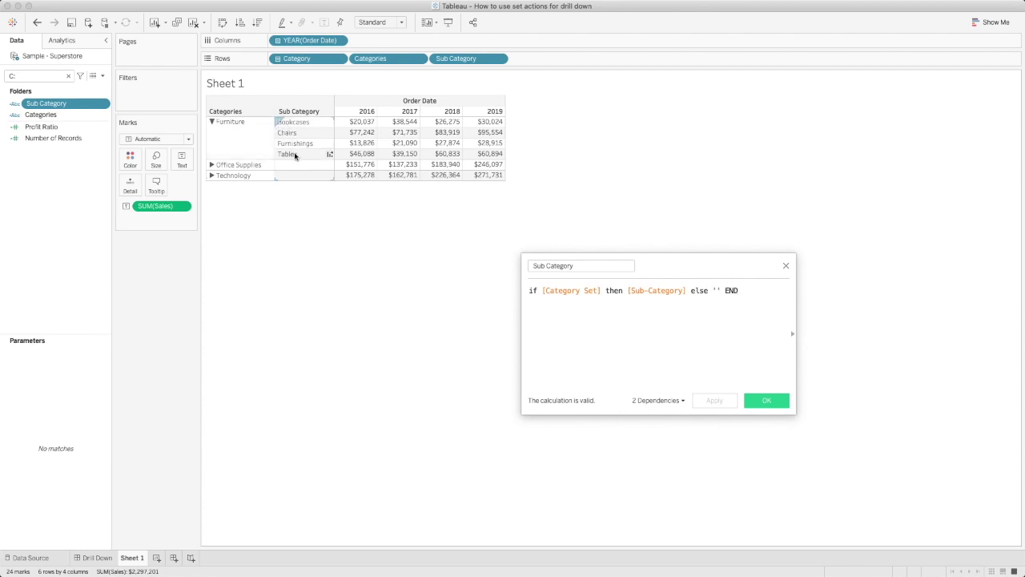
{"action": "left_click", "coordinate": [312, 200]}
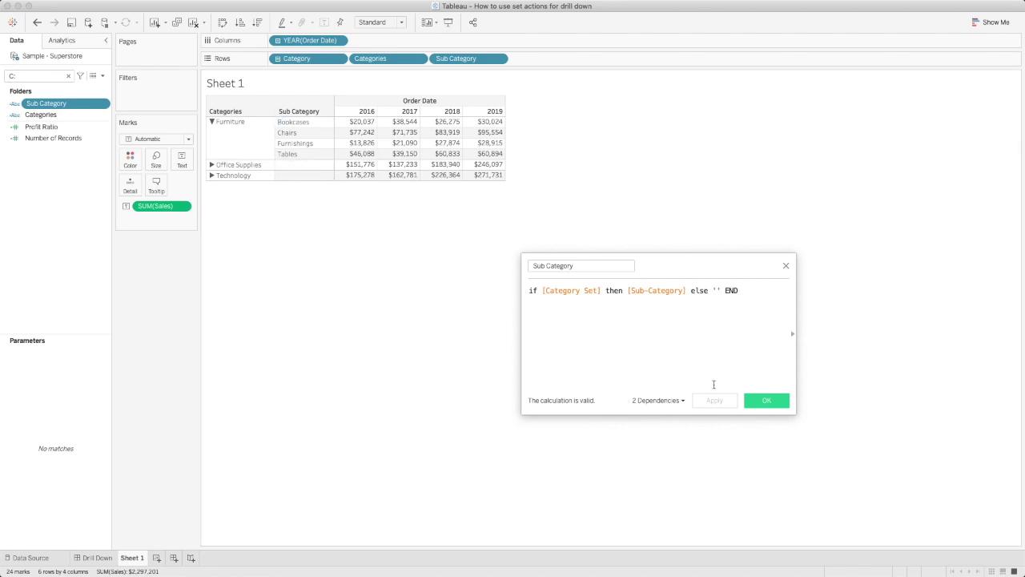
{"action": "left_click", "coordinate": [756, 401]}
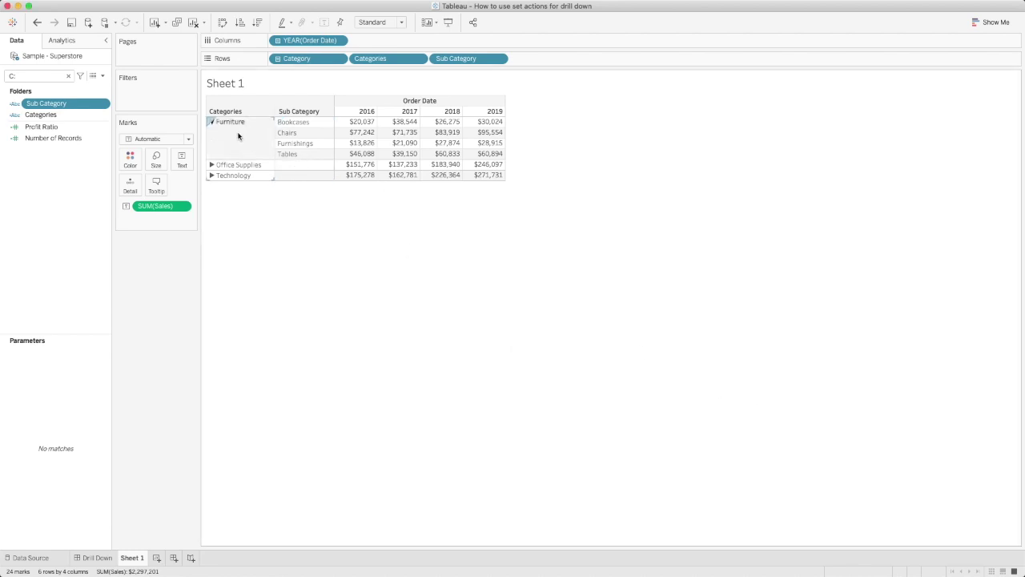
{"action": "left_click", "coordinate": [215, 126]}
{"action": "left_click", "coordinate": [361, 256]}
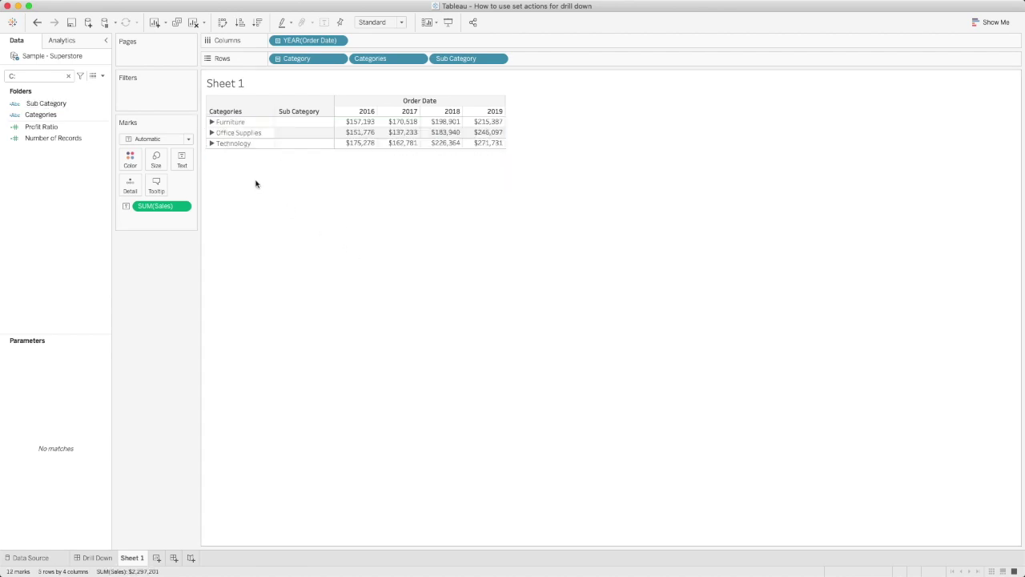
Review the existing Subcategory Action, run on Select from Sheet 1 and targeting Category Set.
{"action": "mouse_move", "coordinate": [145, 4]}
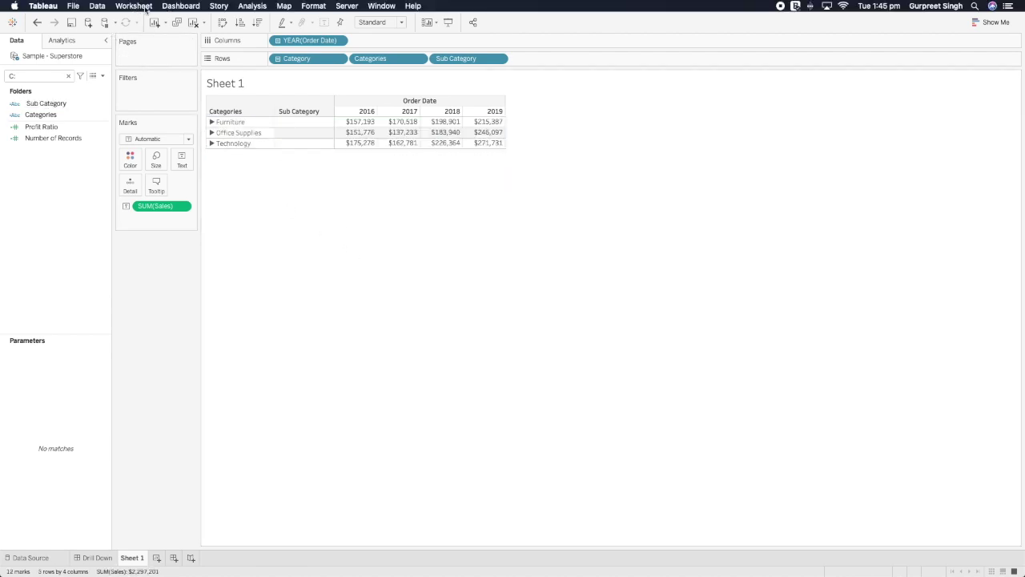
{"action": "left_click", "coordinate": [145, 6]}
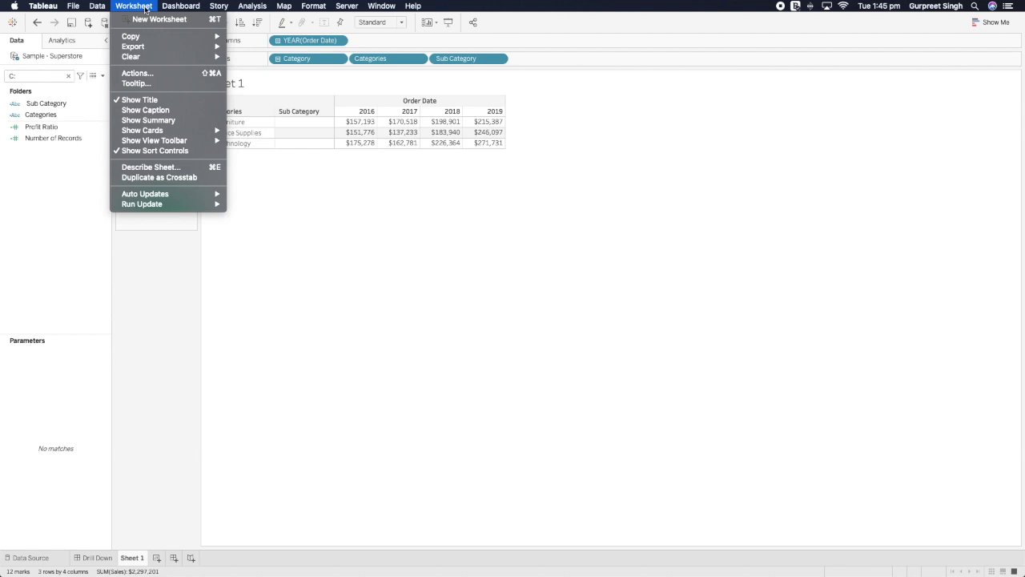
{"action": "left_click", "coordinate": [153, 74]}
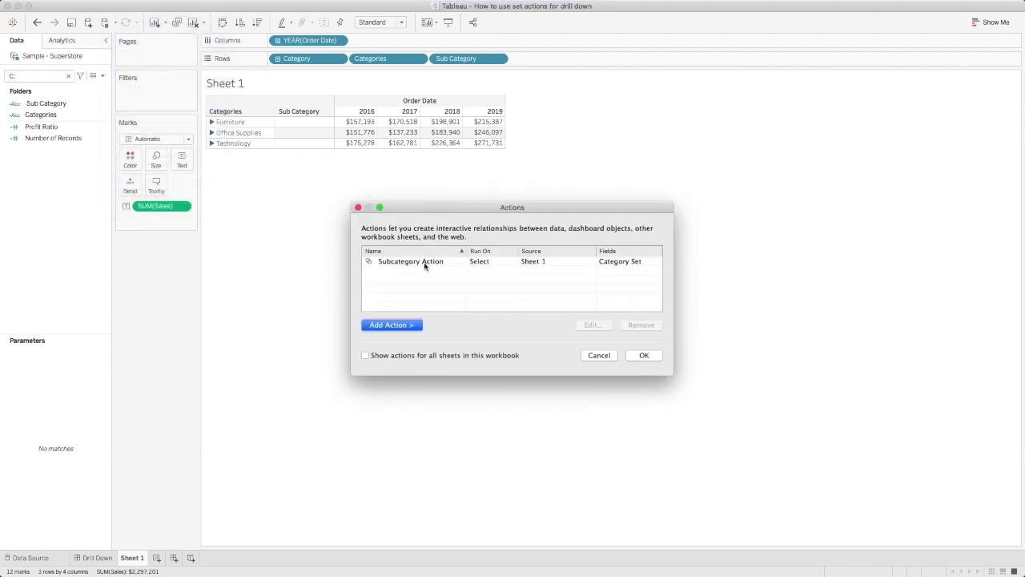
{"action": "double_click", "coordinate": [424, 264]}
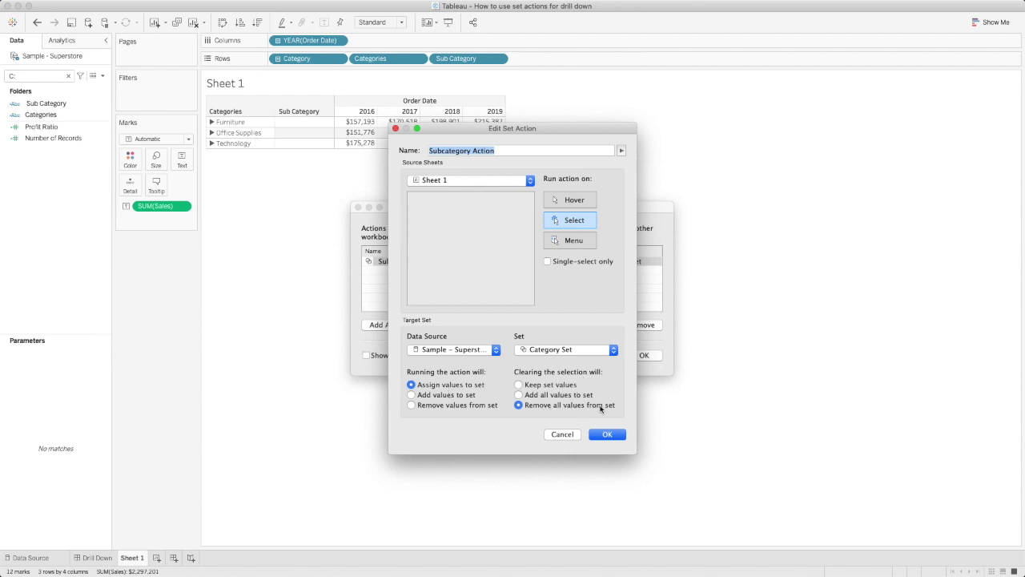
{"action": "left_click", "coordinate": [609, 435]}
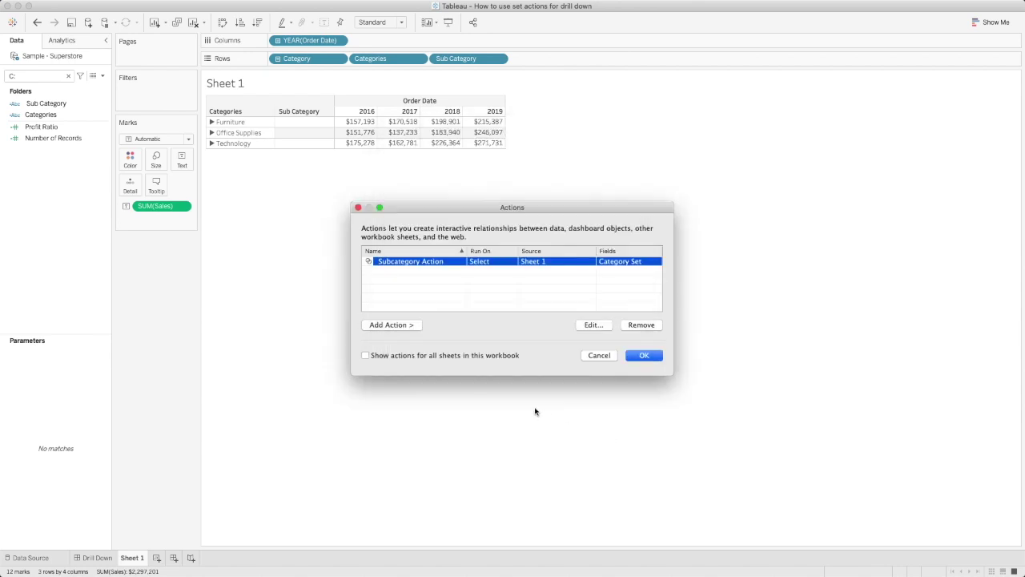
Add a Change Set Values action named 'Drill down set action'.
{"action": "left_click", "coordinate": [412, 325]}
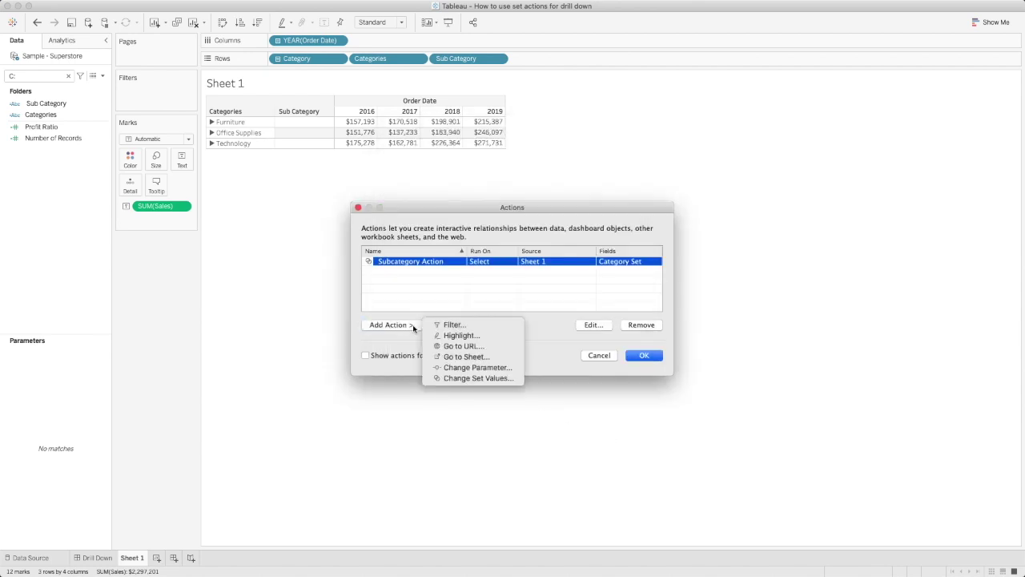
{"action": "left_click", "coordinate": [485, 378]}
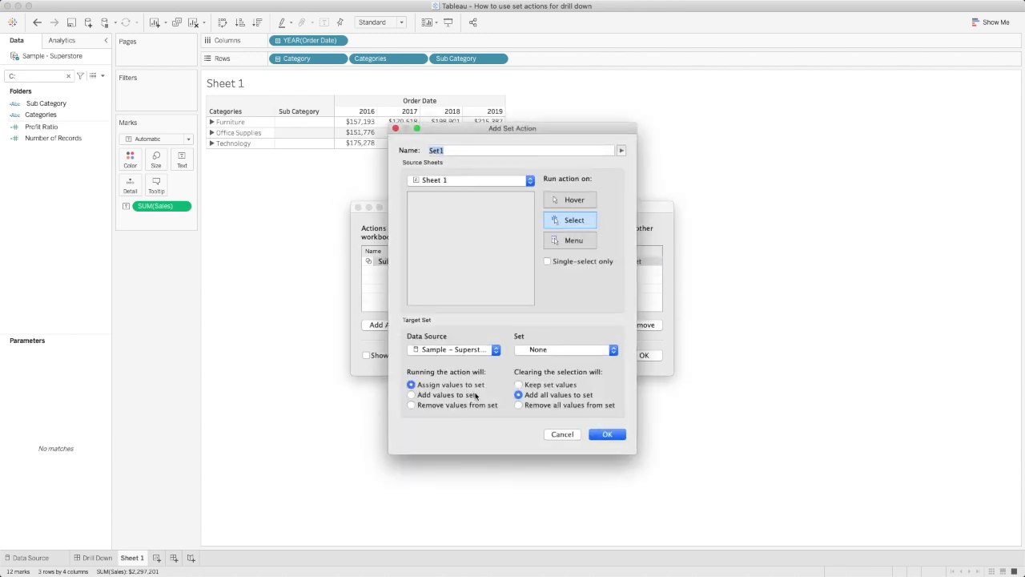
{"action": "left_click", "coordinate": [461, 153]}
{"action": "key", "text": "BackSpace"}
{"action": "key", "text": "BackSpace"}
{"action": "key", "text": "BackSpace"}
{"action": "key", "text": "BackSpace"}
{"action": "type", "text": "Drill down set action"}
Target Category Set, remove all values when cleared, then expand Office Supplies to test it.
{"action": "left_click", "coordinate": [549, 350]}
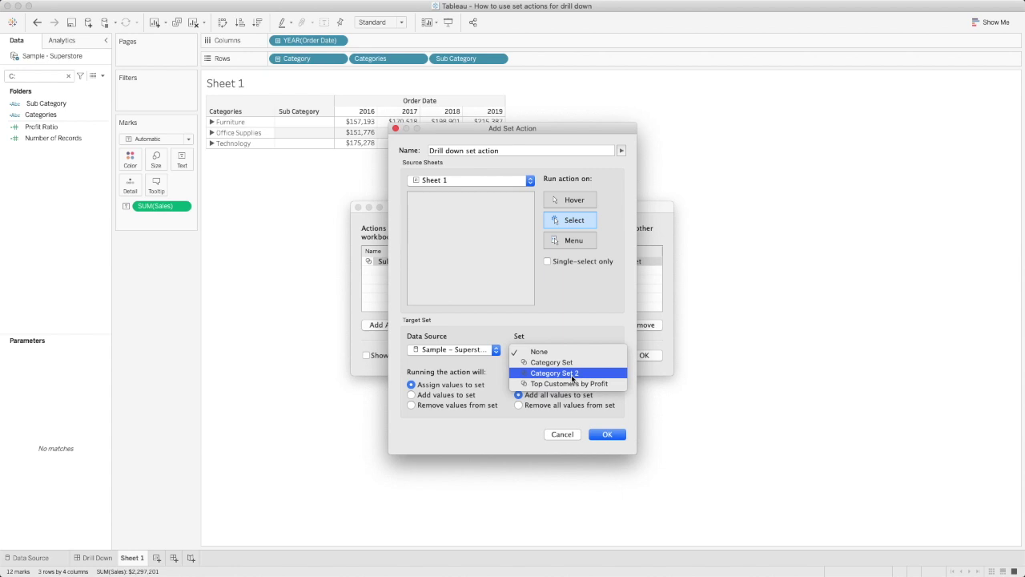
{"action": "left_click", "coordinate": [571, 364]}
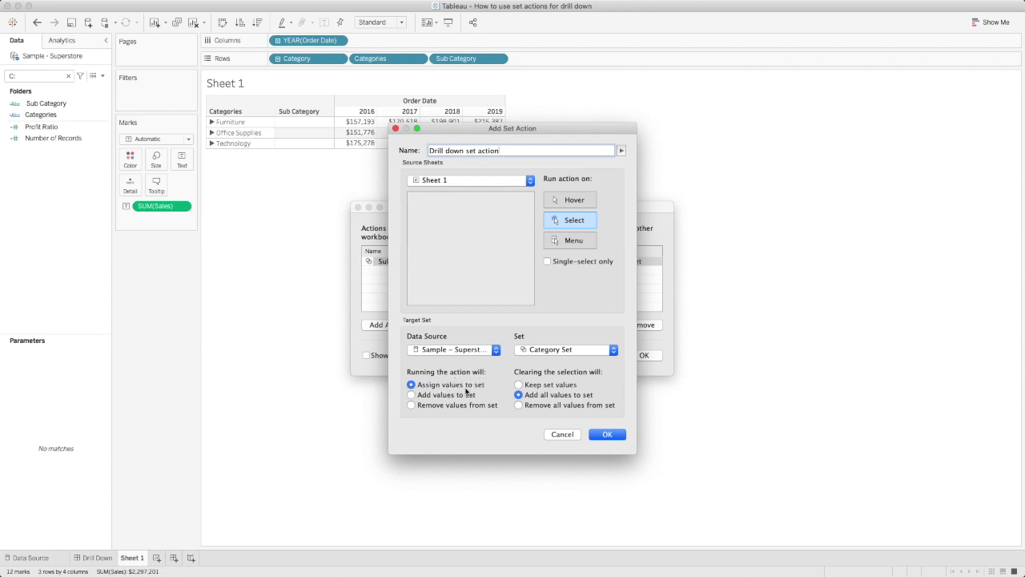
{"action": "left_click", "coordinate": [520, 405]}
{"action": "left_click", "coordinate": [606, 434]}
{"action": "left_click", "coordinate": [641, 357]}
{"action": "left_click", "coordinate": [225, 132]}
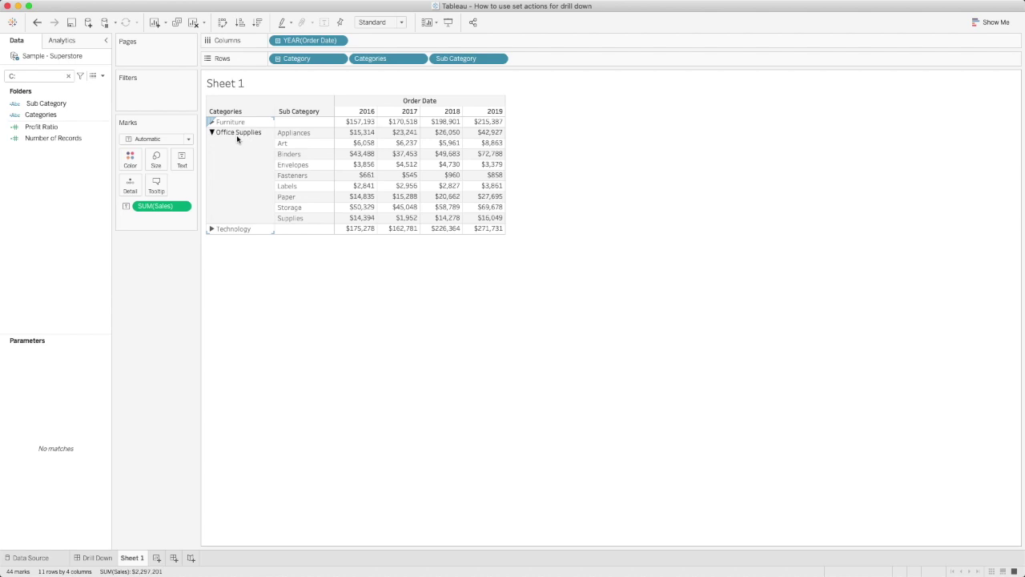
{"action": "left_click", "coordinate": [236, 134]}
{"action": "key", "text": "Escape"}
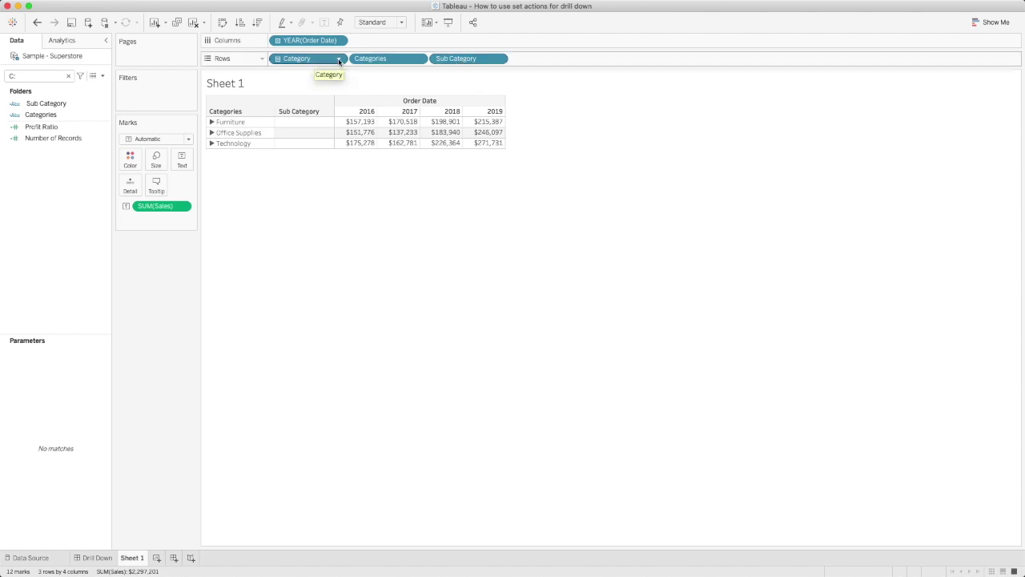
{"action": "left_click", "coordinate": [338, 61]}
{"action": "left_click", "coordinate": [312, 134]}
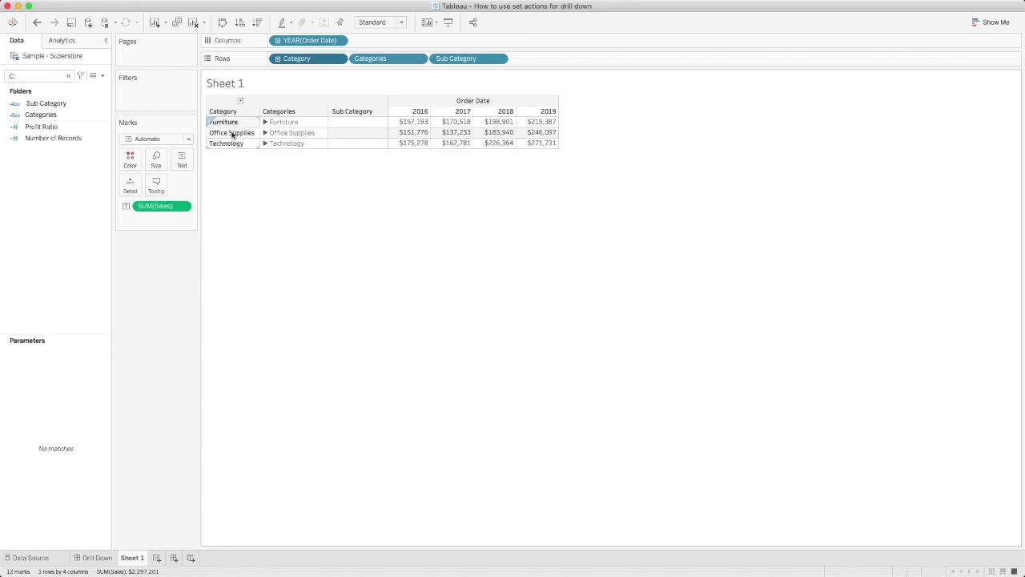
{"action": "left_click", "coordinate": [339, 58]}
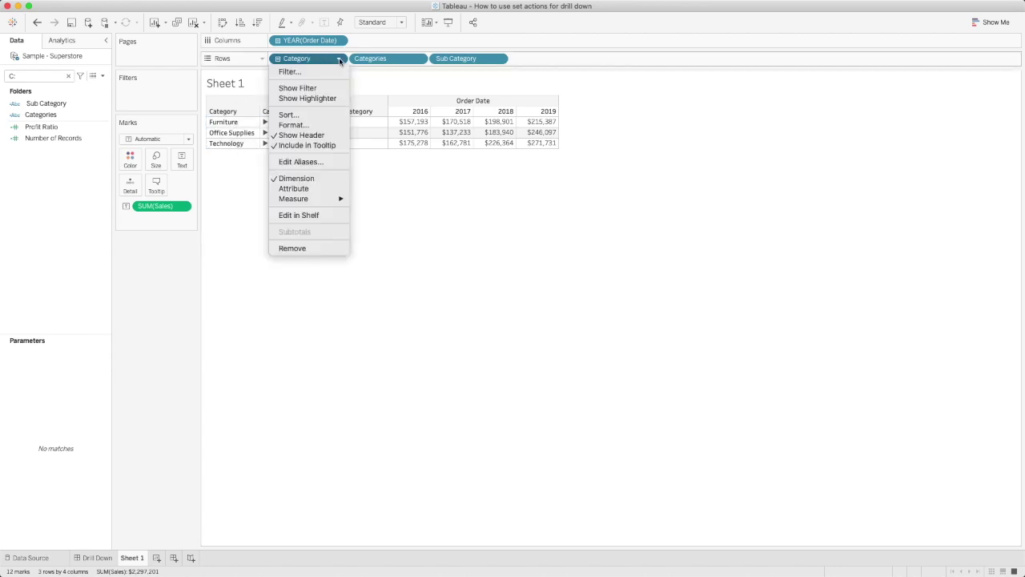
{"action": "left_click", "coordinate": [312, 135]}
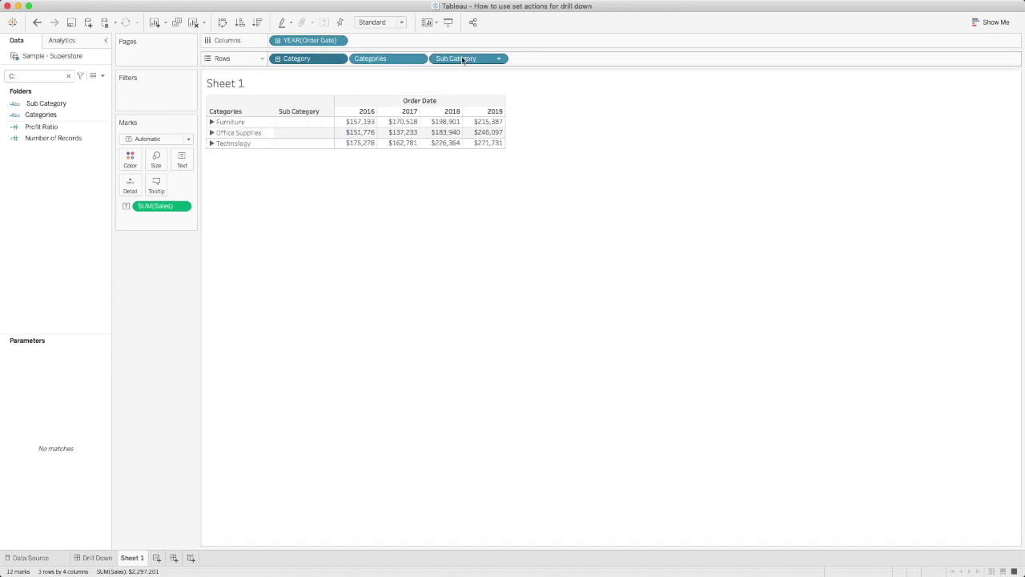
{"action": "left_click", "coordinate": [232, 133]}
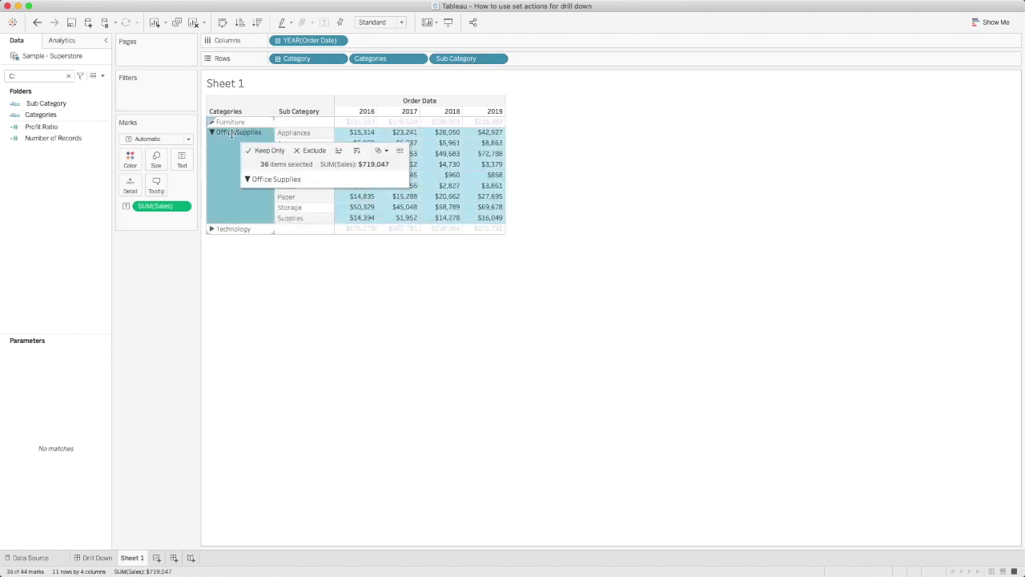